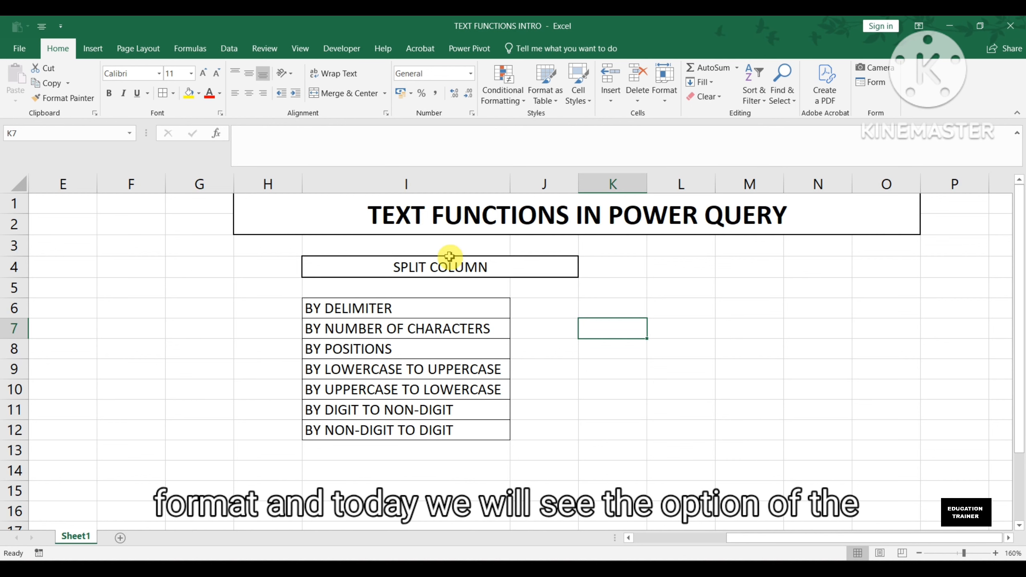
Step: Review the worksheet's list of split column options, from By Delimiter through By Non-Digit to Digit
left_click(448, 269)
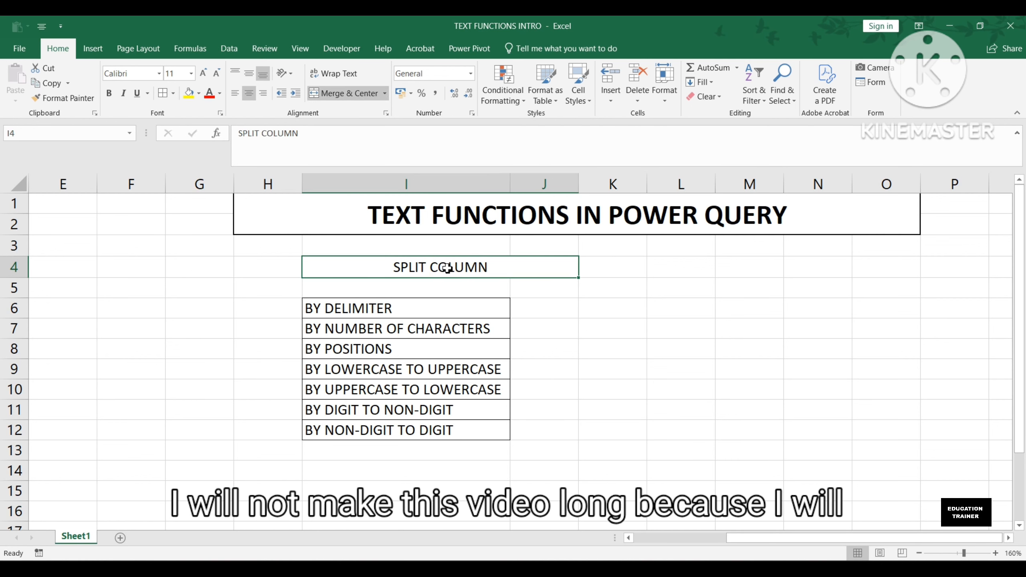
key("Down")
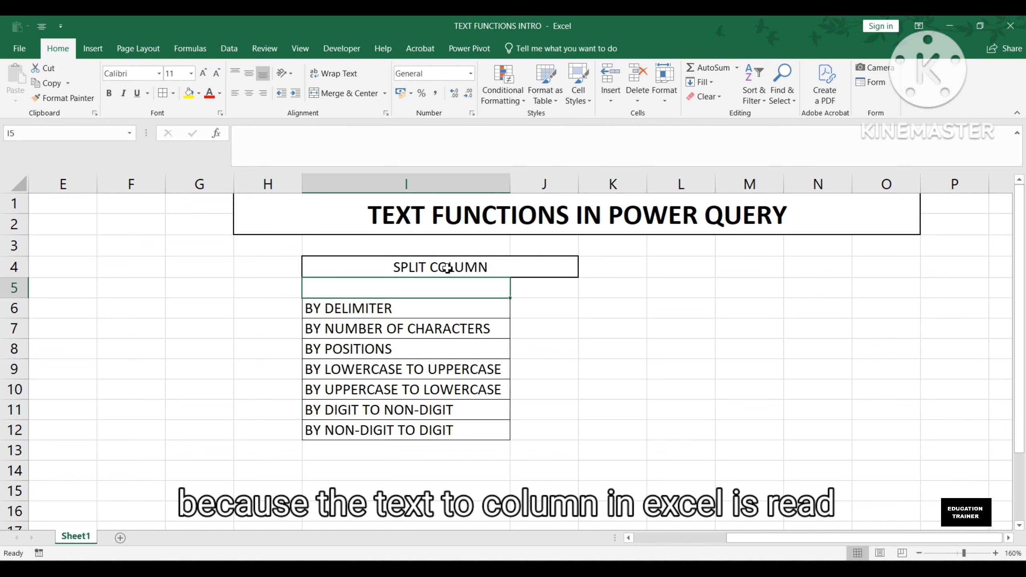
left_click(405, 307)
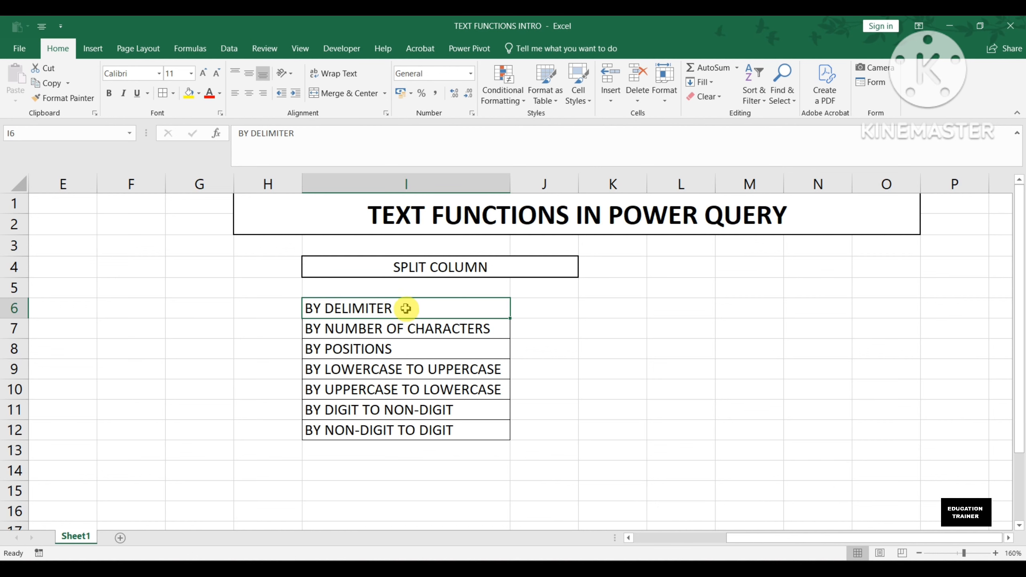
key("Down")
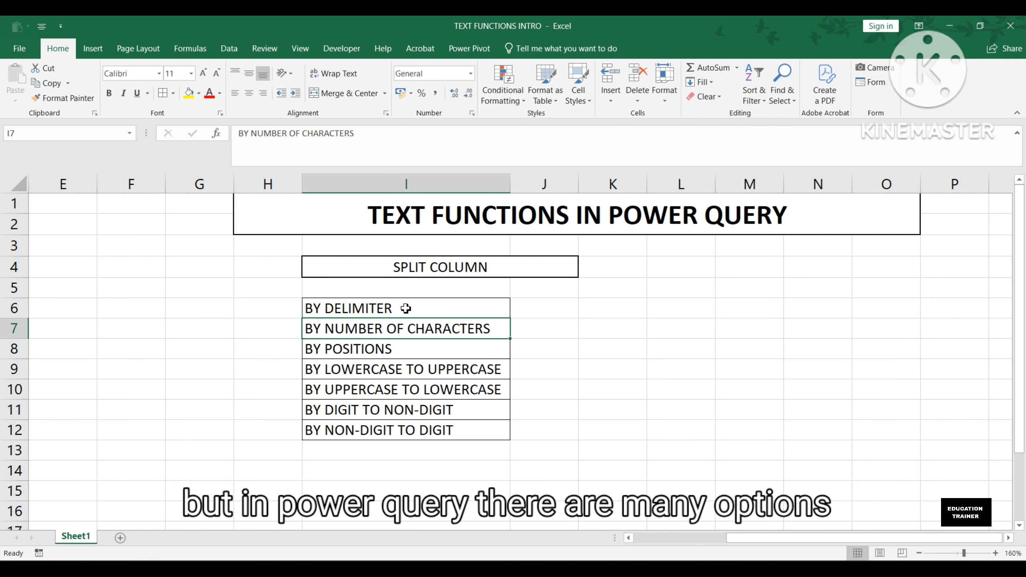
key("shift+Down")
key("shift+Down")
key("shift+Down")
key("shift+Down")
key("shift+Down")
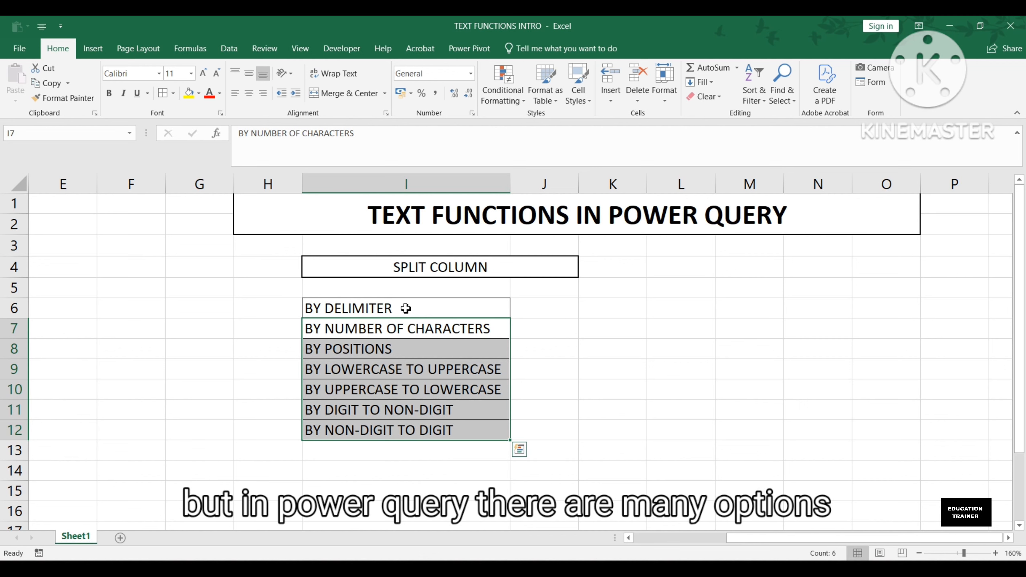
key("Right")
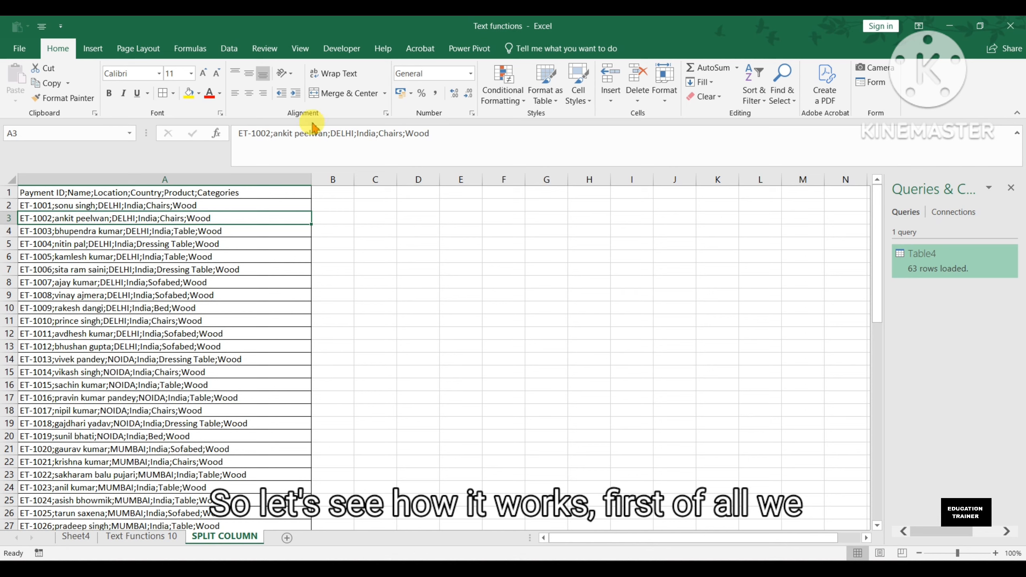
Step: Load the range A1:A63 of the SPLIT COLUMN sheet into Power Query as a table without headers
left_click(228, 49)
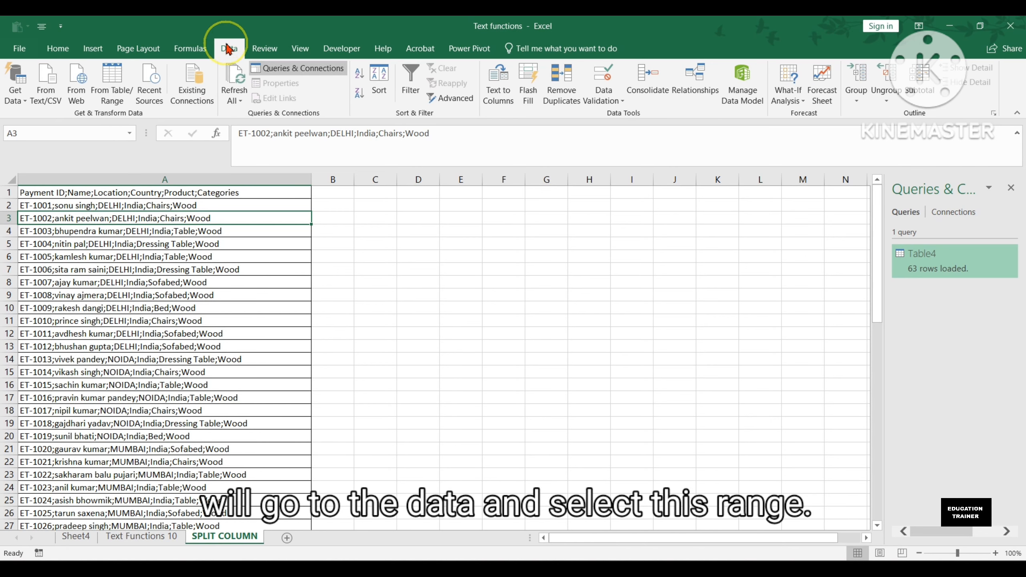
left_click(121, 77)
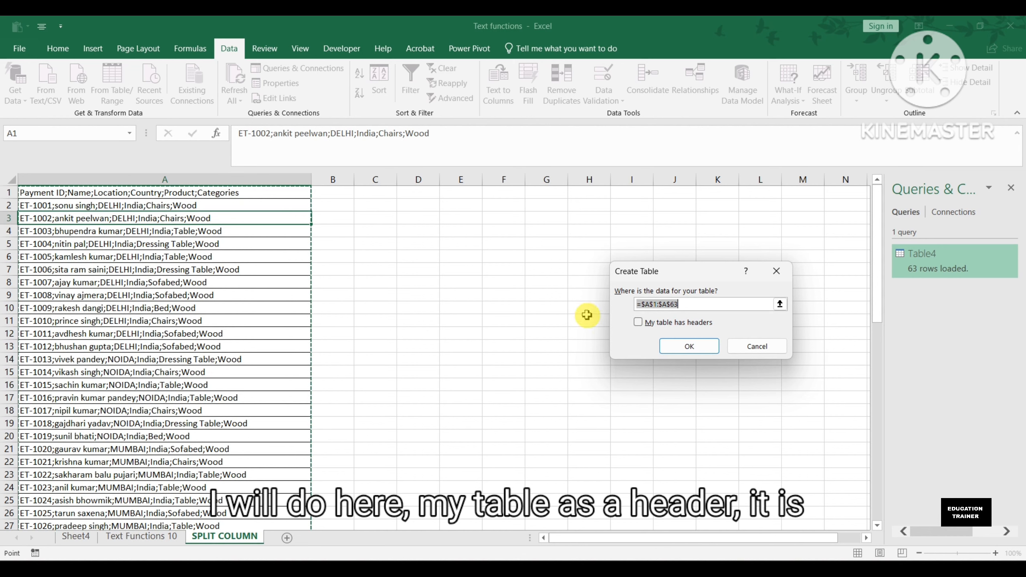
left_click(702, 329)
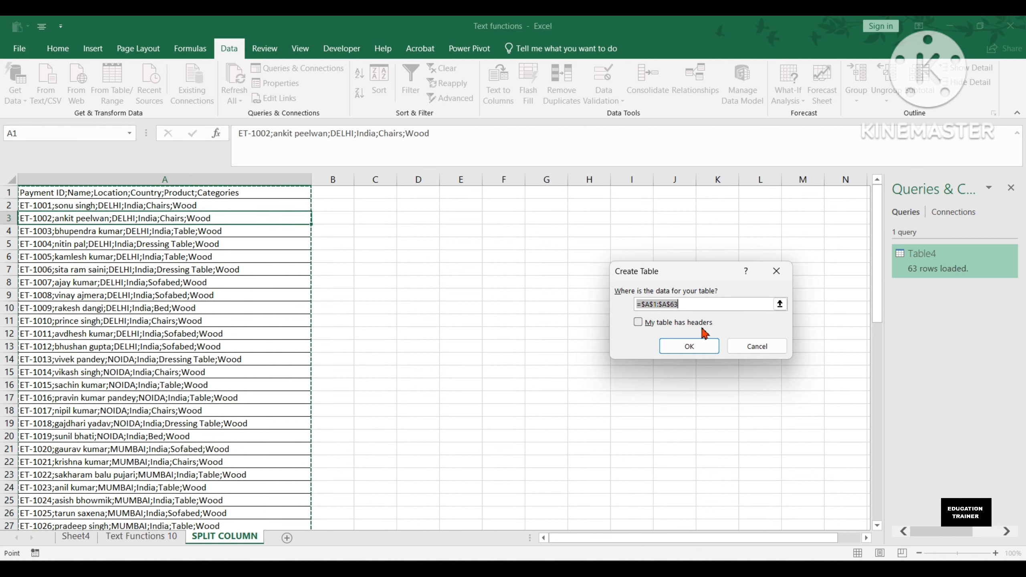
left_click(690, 346)
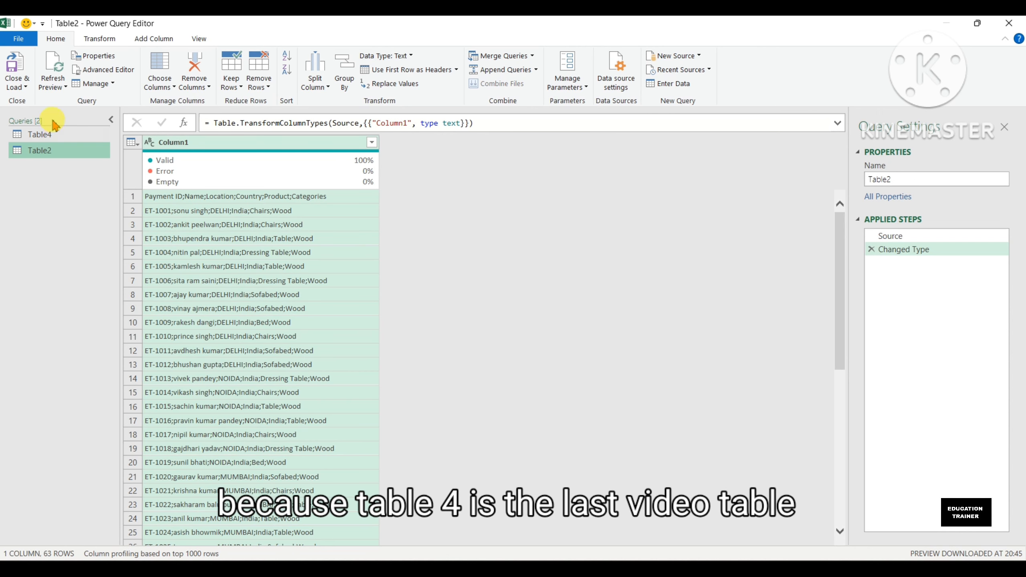
Step: Look at the Table4 query's data and applied steps, and return to the Table2 query
left_click(58, 134)
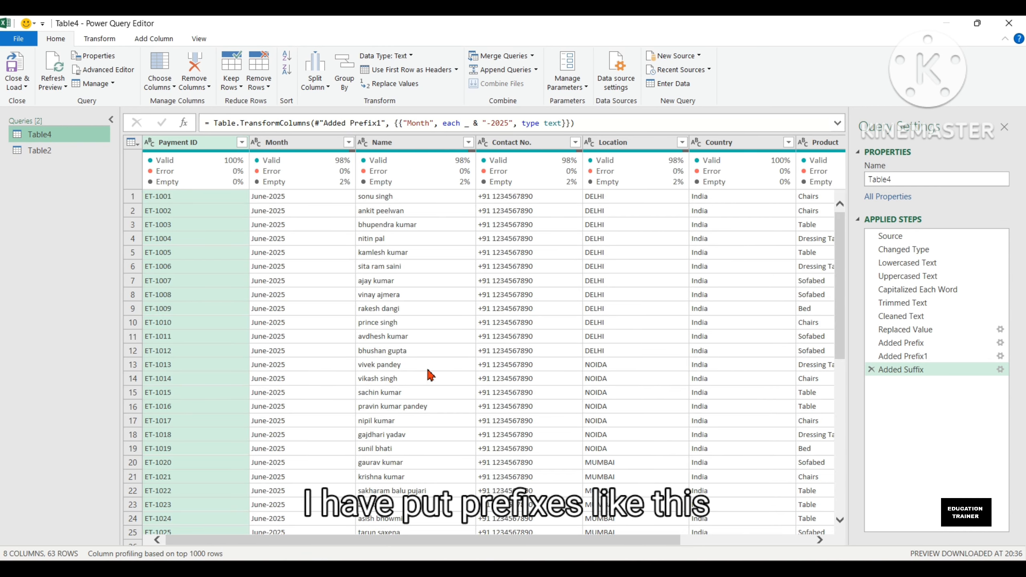
left_click(63, 152)
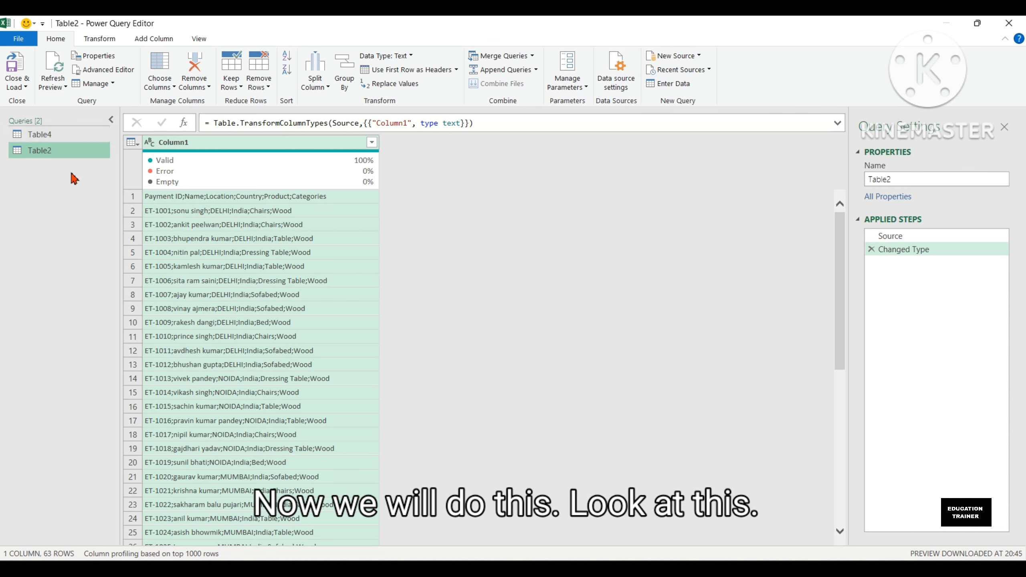
mouse_move(315, 167)
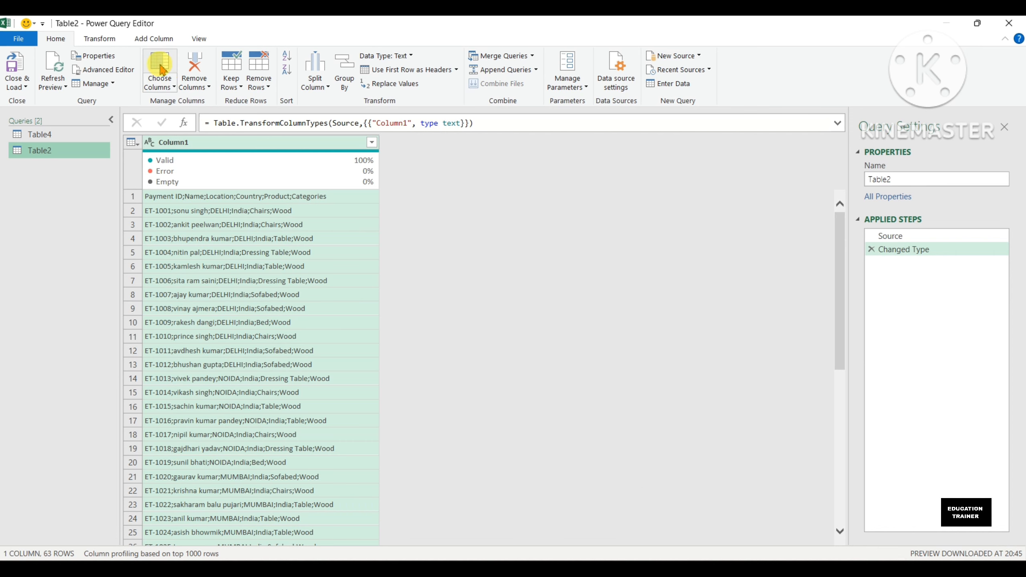
Step: Open the Split Column by Delimiter settings for Column1 of Table2
left_click(99, 41)
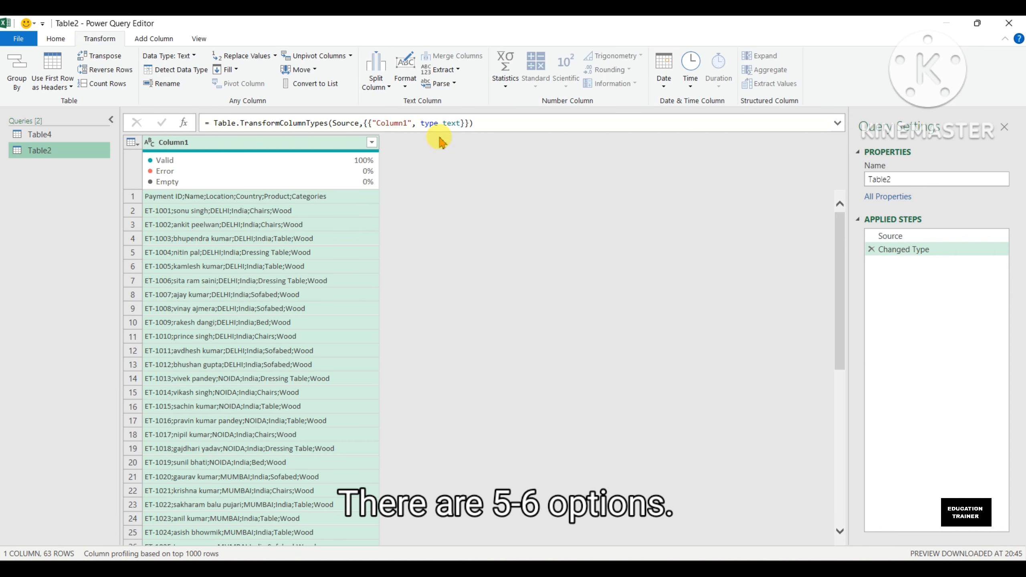
left_click(404, 79)
left_click(406, 83)
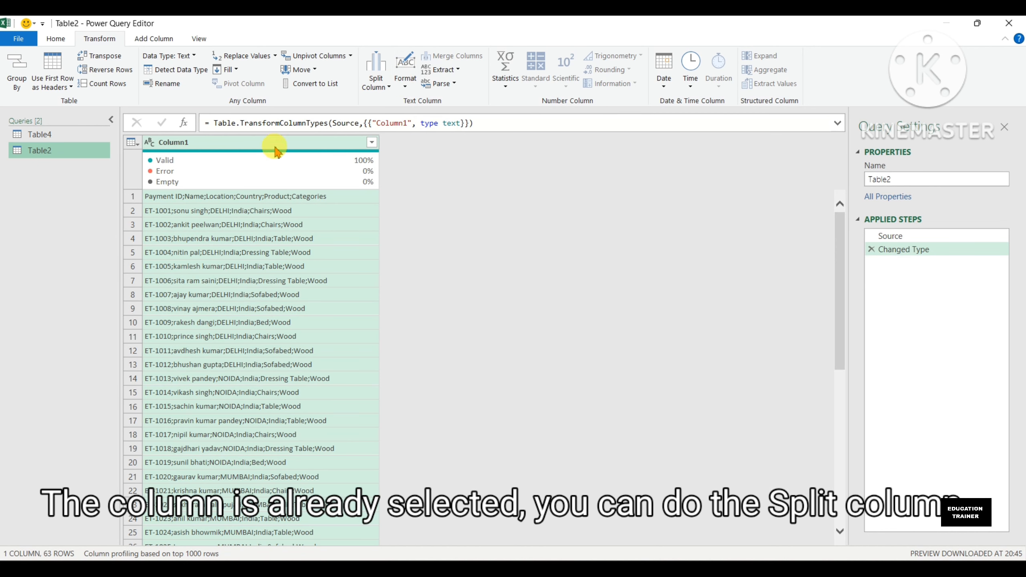
left_click(382, 86)
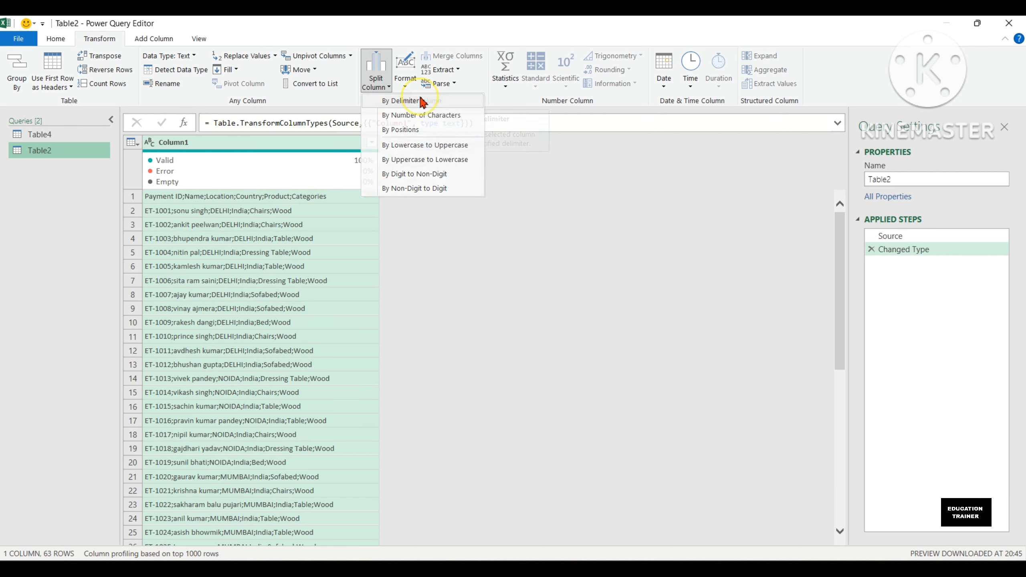
left_click(422, 101)
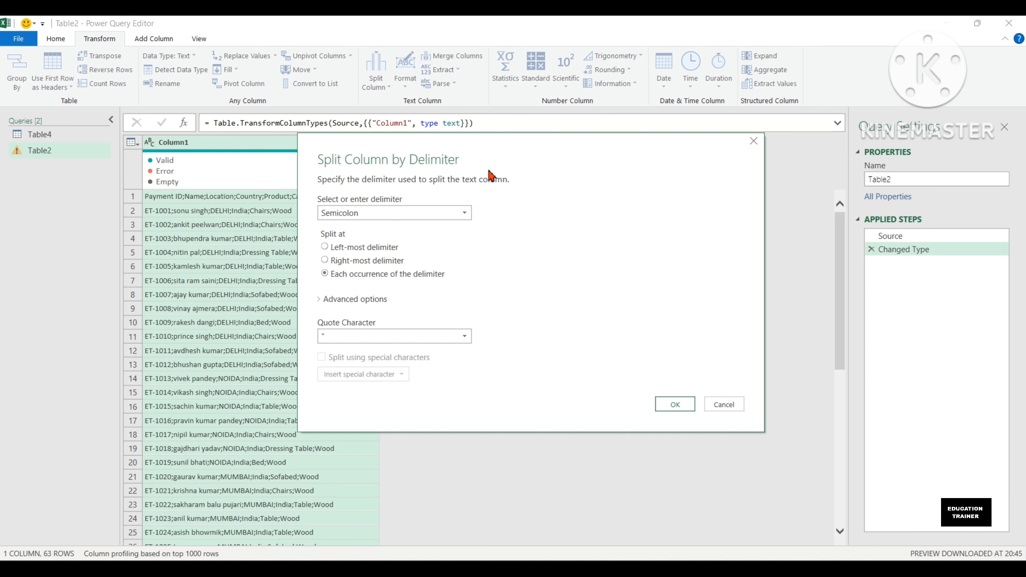
Step: Try a custom delimiter for the split, and set the delimiter back to Semicolon
left_click(459, 216)
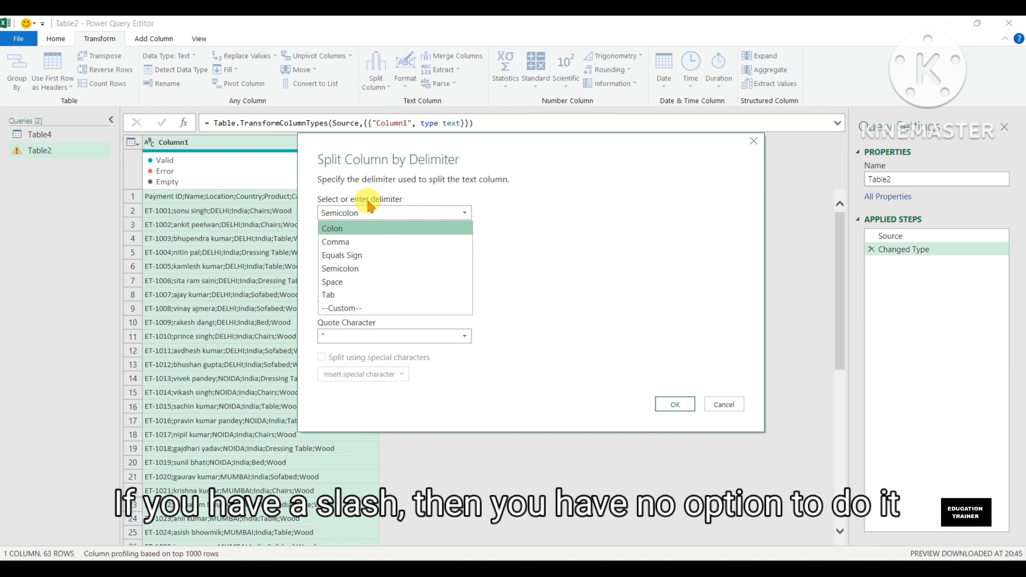
left_click(380, 311)
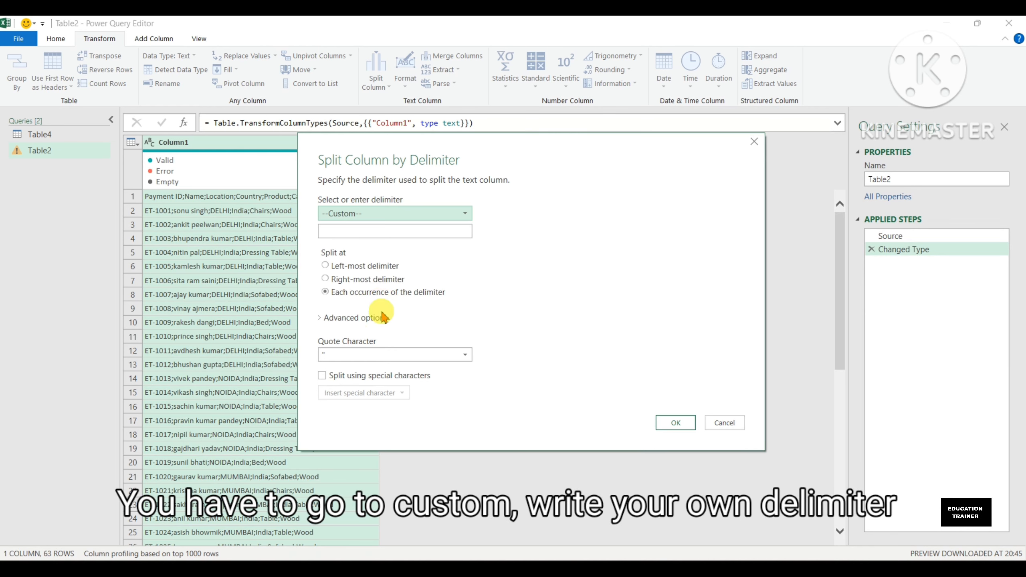
left_click(373, 232)
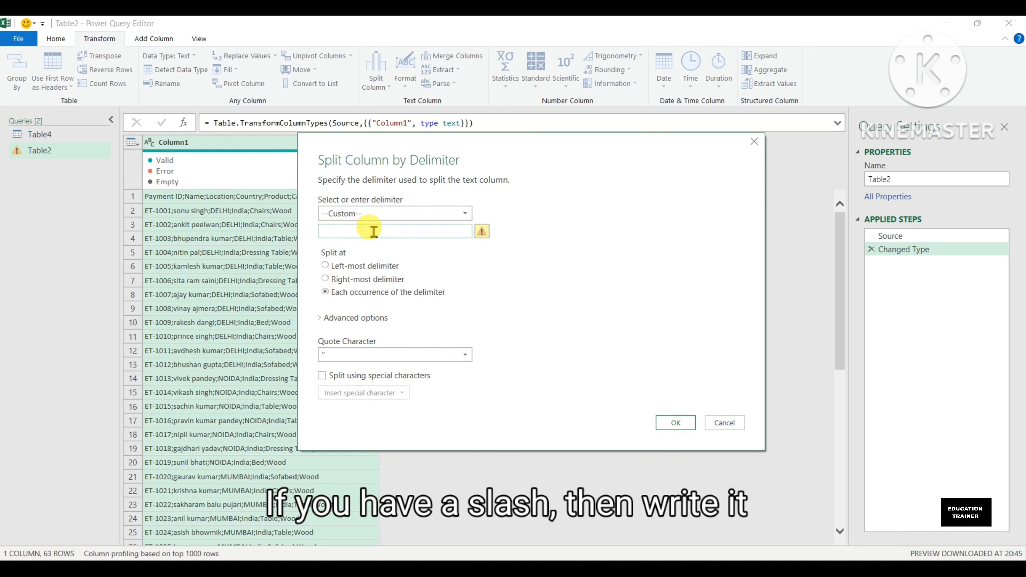
type(".")
key("BackSpace")
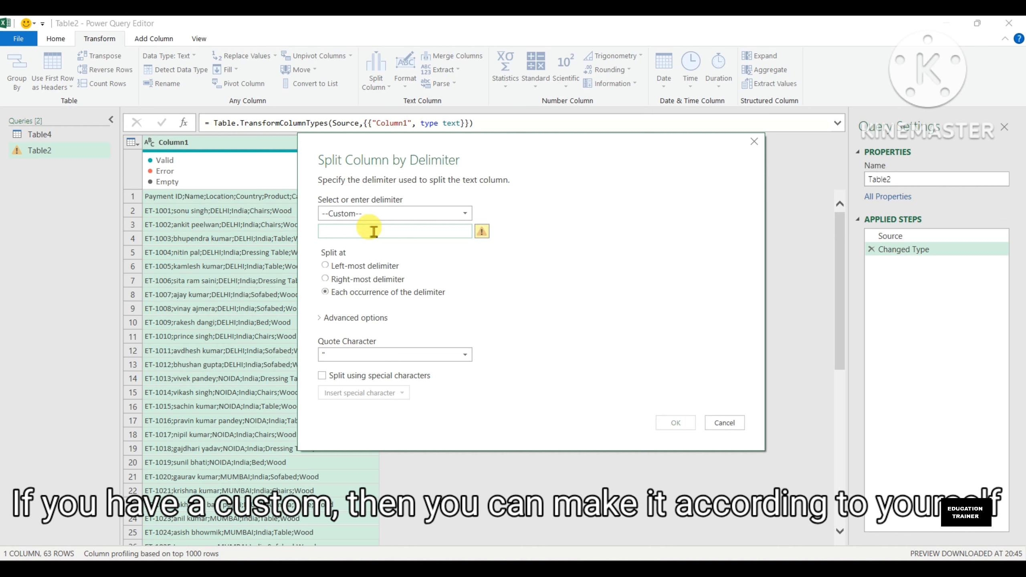
left_click(430, 214)
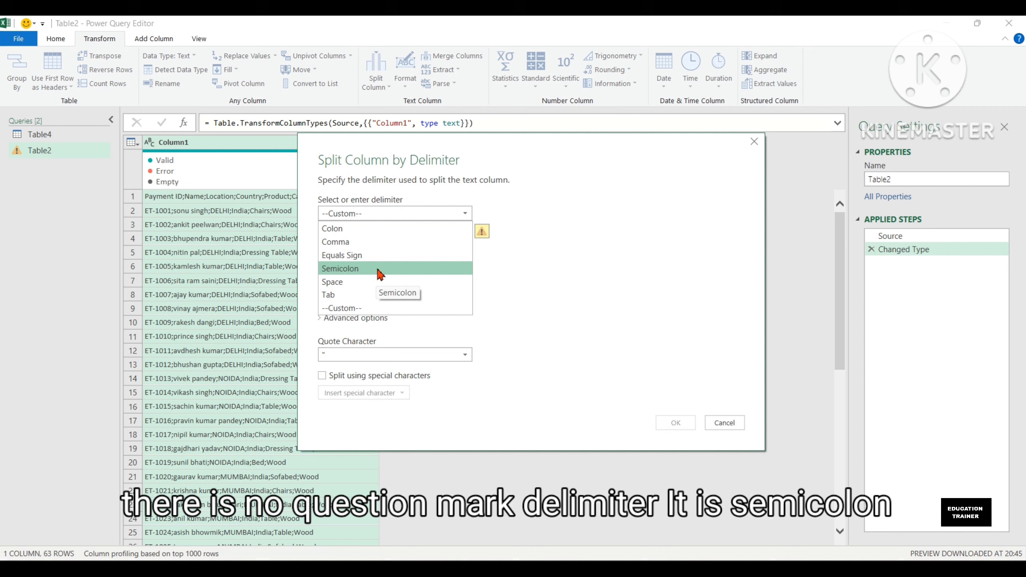
left_click(379, 269)
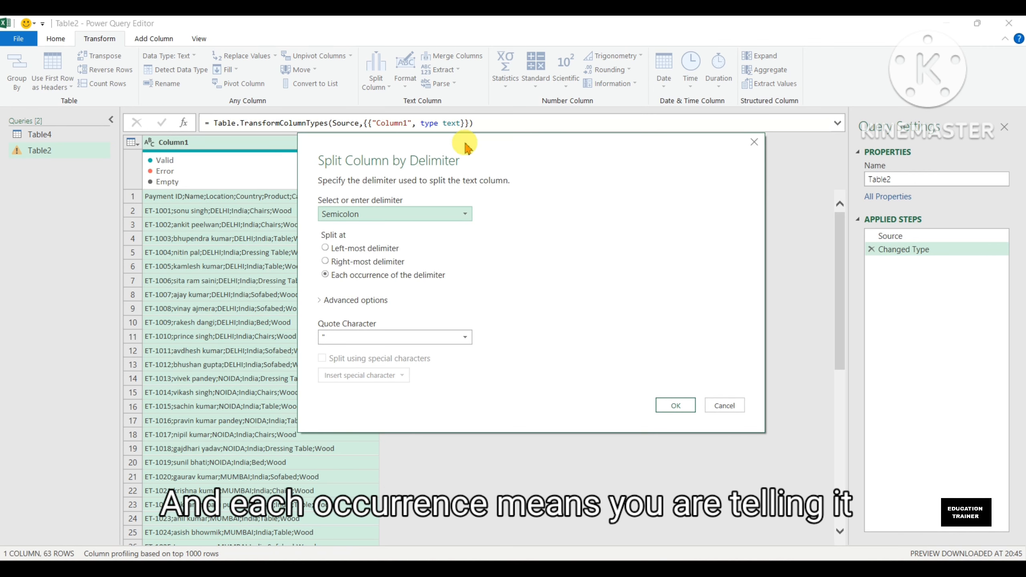
Step: Split Column1 at each occurrence of the semicolon delimiter
left_click_drag(458, 142, 563, 161)
left_click(485, 267)
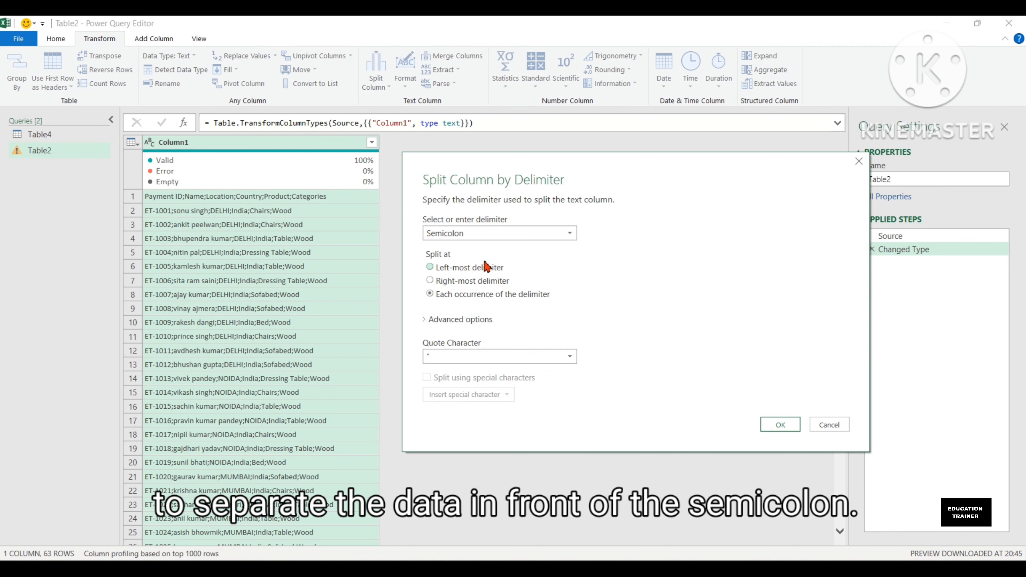
left_click(355, 238)
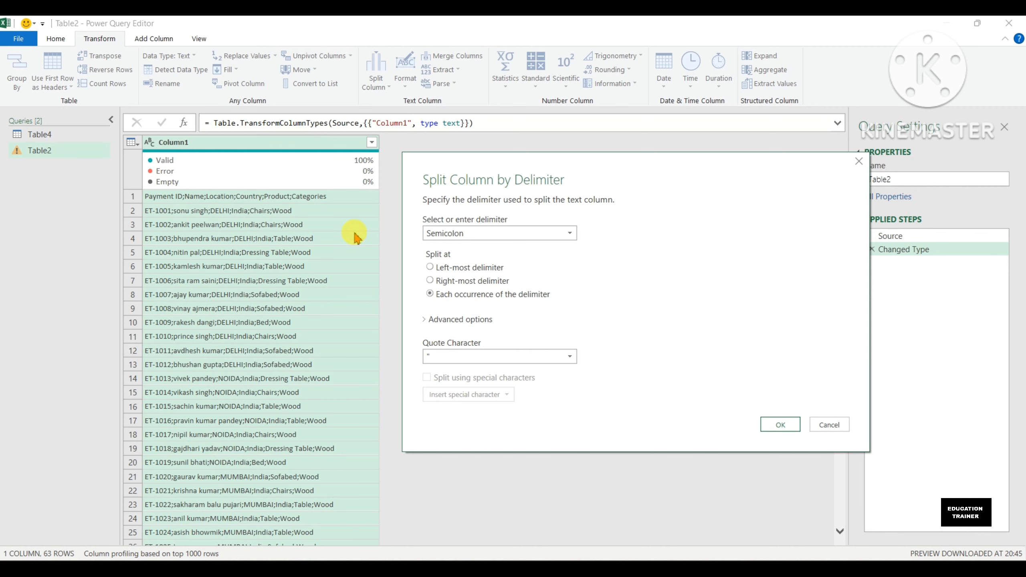
left_click_drag(584, 161, 470, 145)
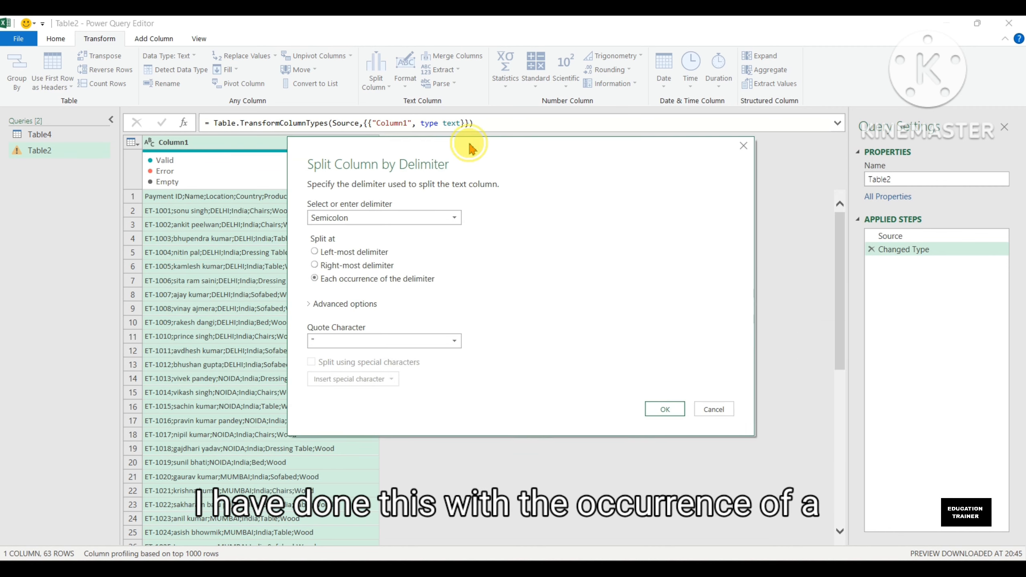
left_click(662, 419)
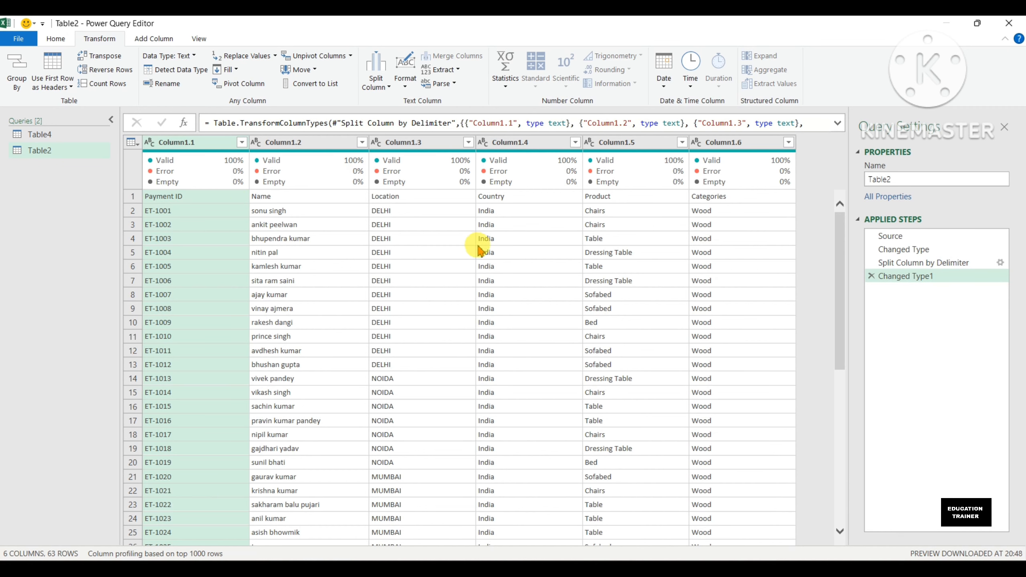
Step: Promote the first row of Table2 to column headers
left_click(56, 39)
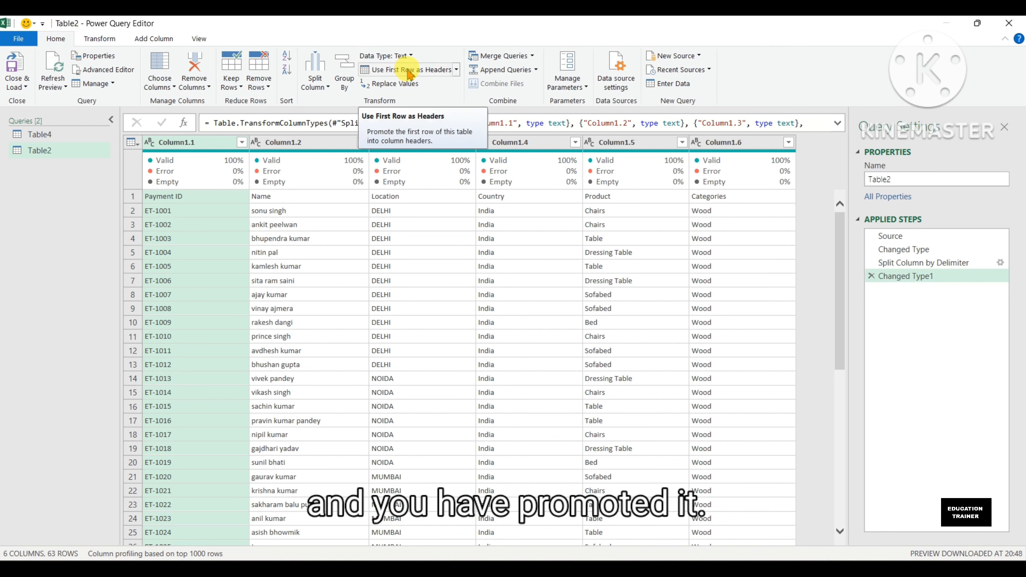
left_click(409, 70)
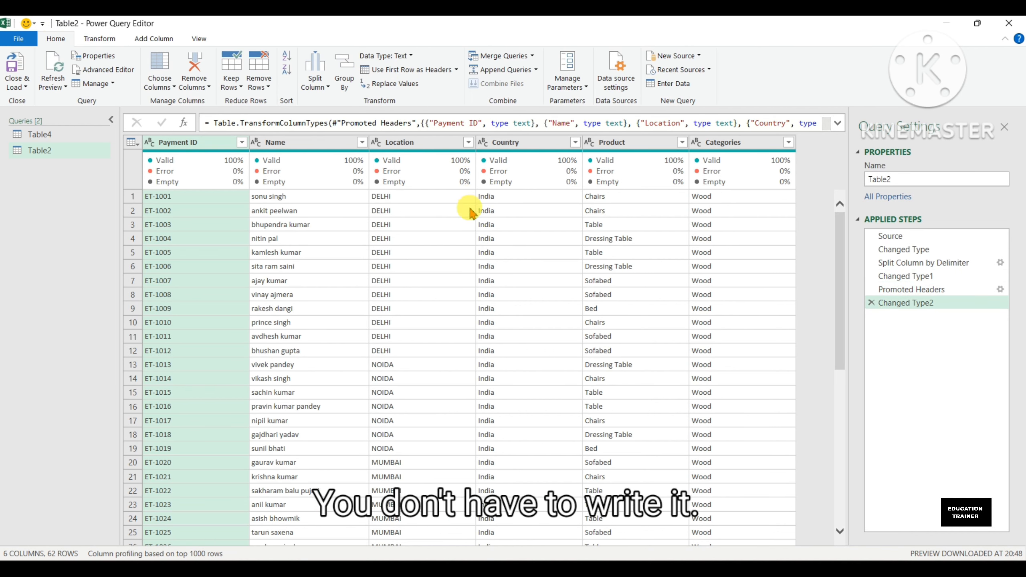
left_click(492, 269)
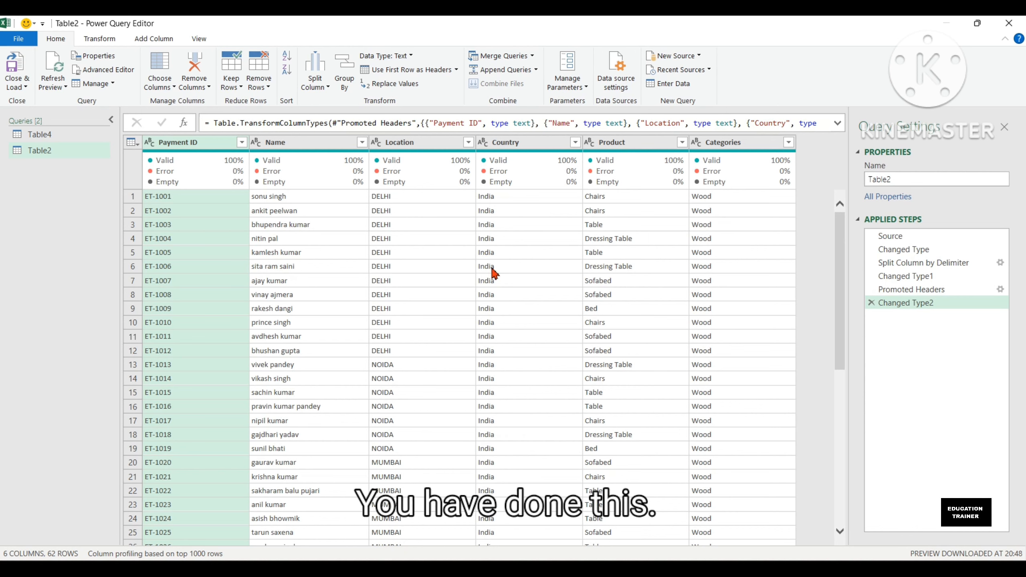
Step: Split the Payment ID column by the custom delimiter "-" at the left-most delimiter only
left_click(315, 87)
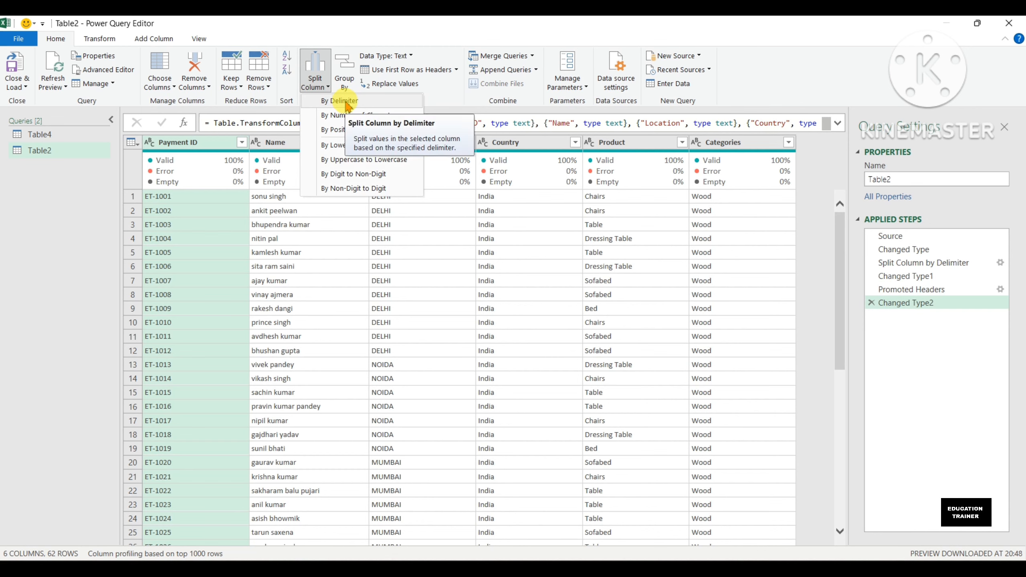
left_click(58, 336)
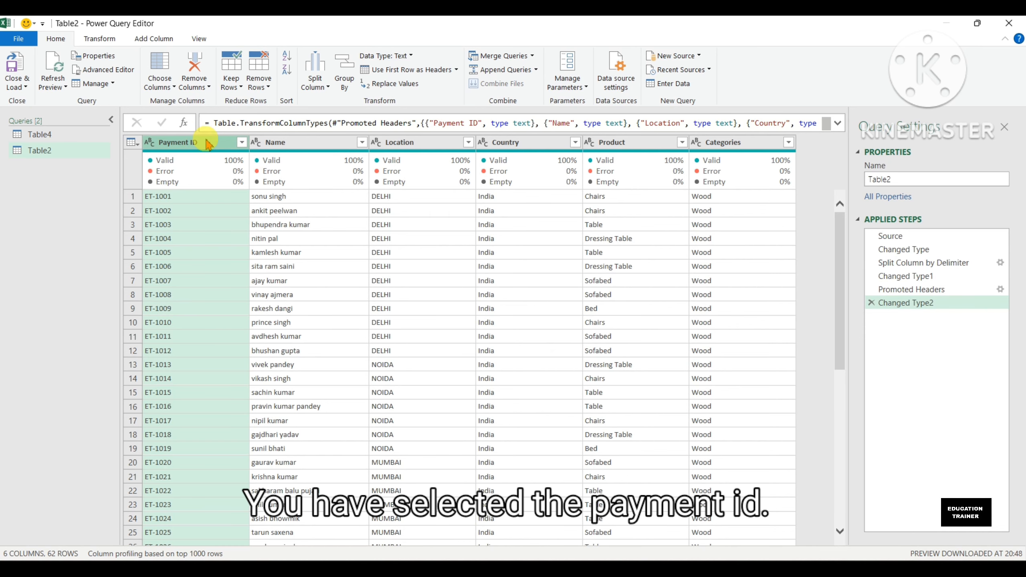
left_click(321, 90)
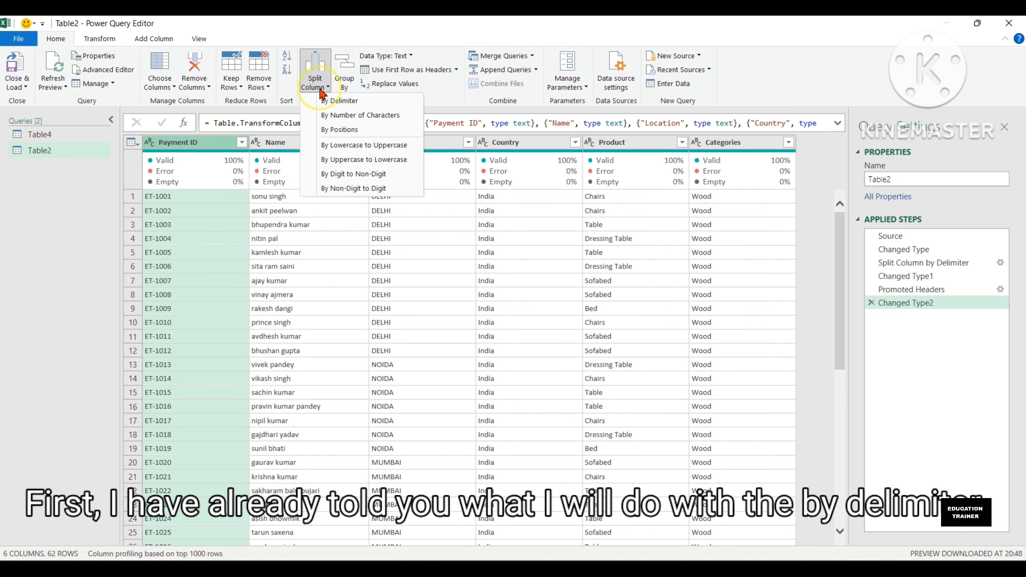
left_click(345, 101)
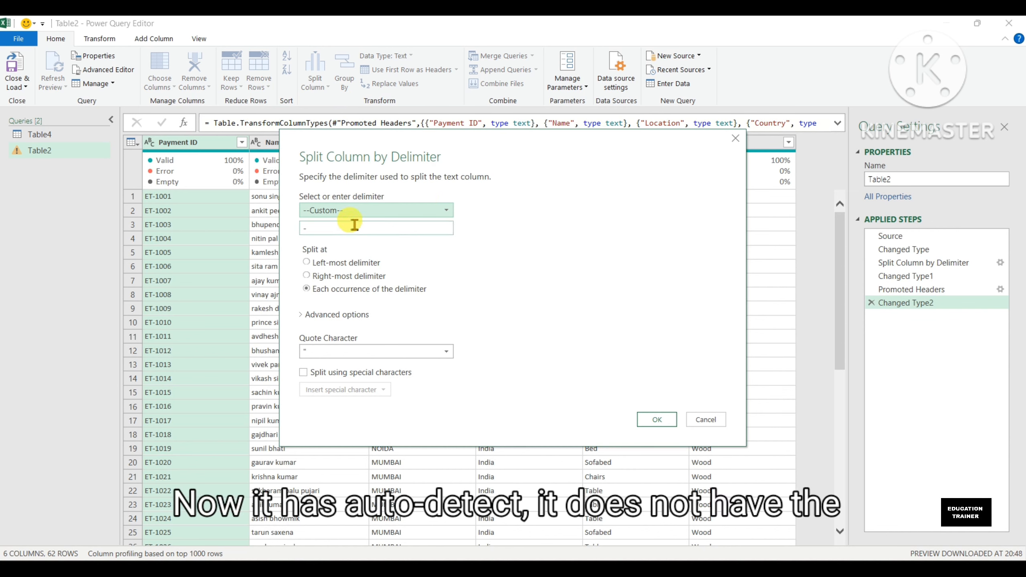
left_click(365, 210)
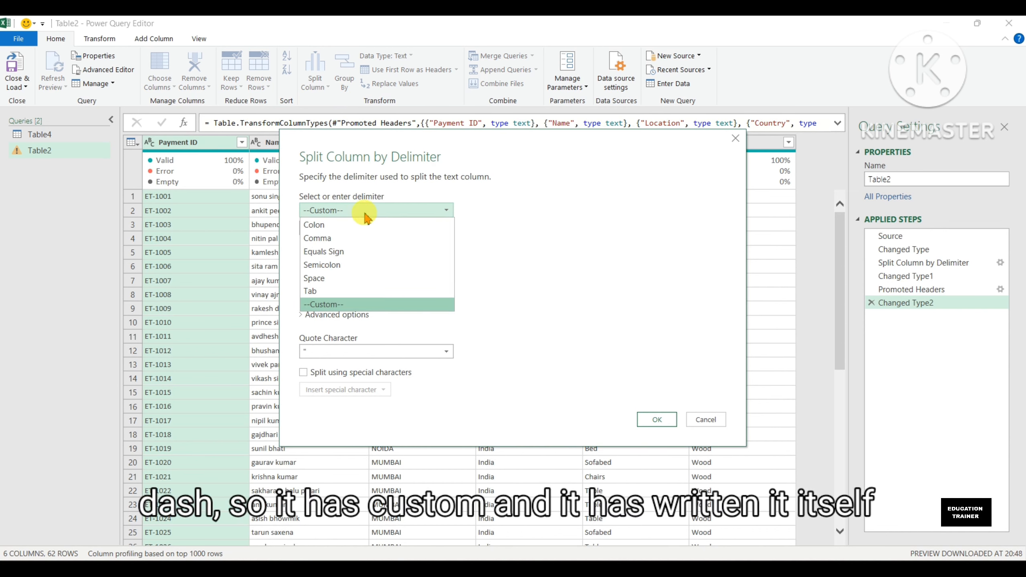
left_click(365, 211)
left_click(335, 230)
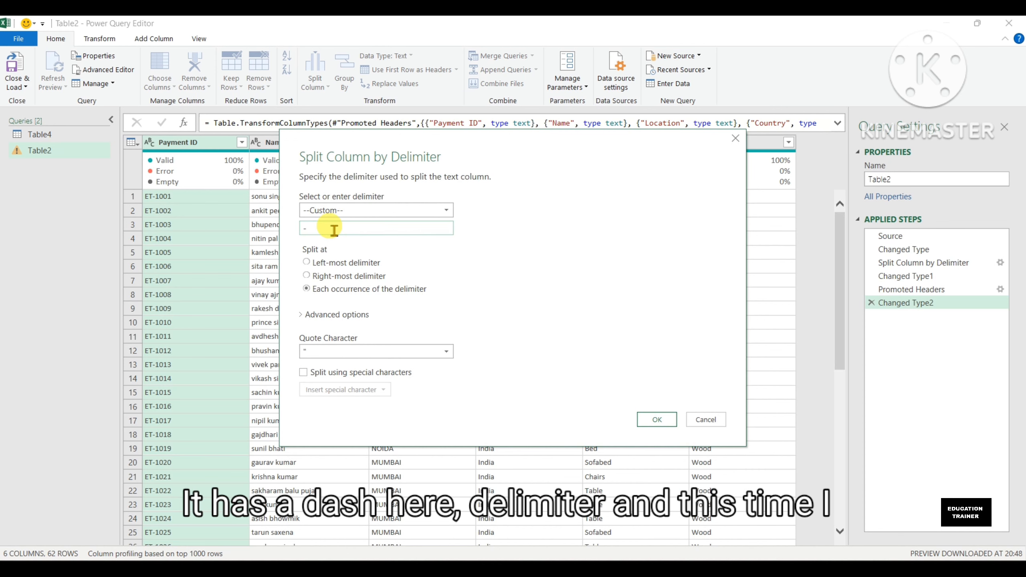
left_click(344, 267)
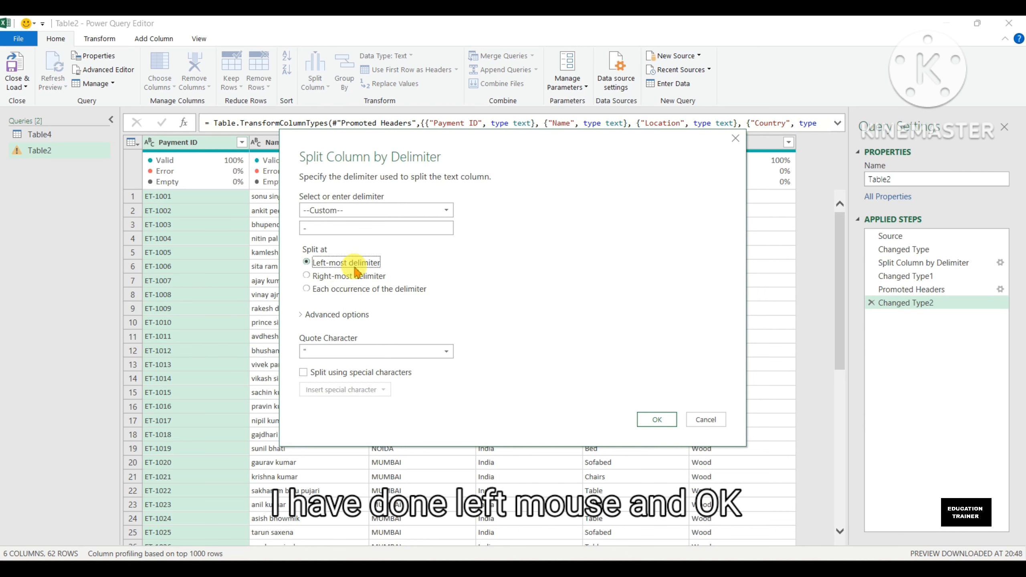
left_click(657, 419)
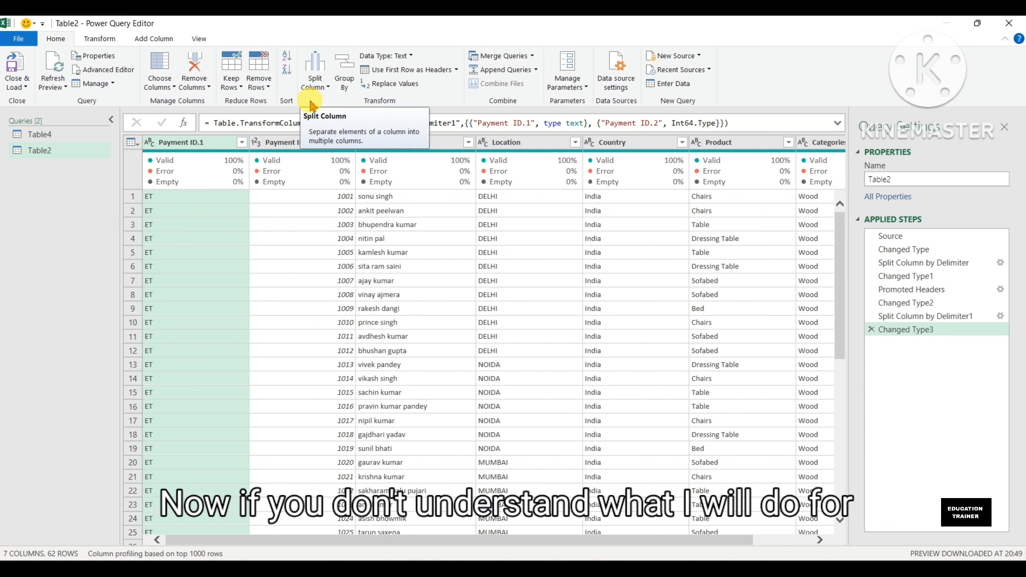
Step: Merge the Payment ID.1, Payment ID.2 and Name columns into one column named Merged, using the custom separator "-"
left_click(306, 143, "ctrl")
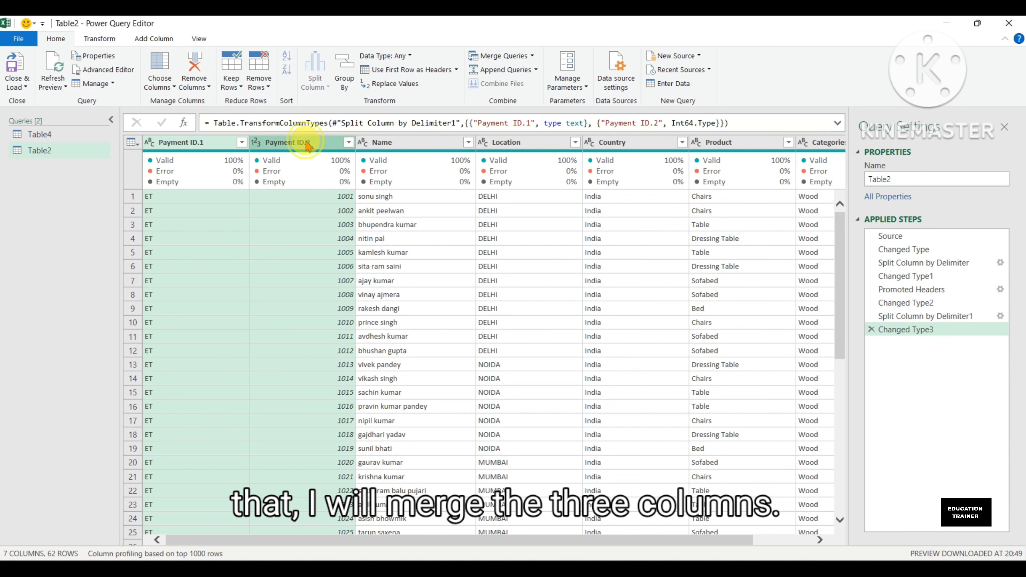
left_click(402, 144, "ctrl")
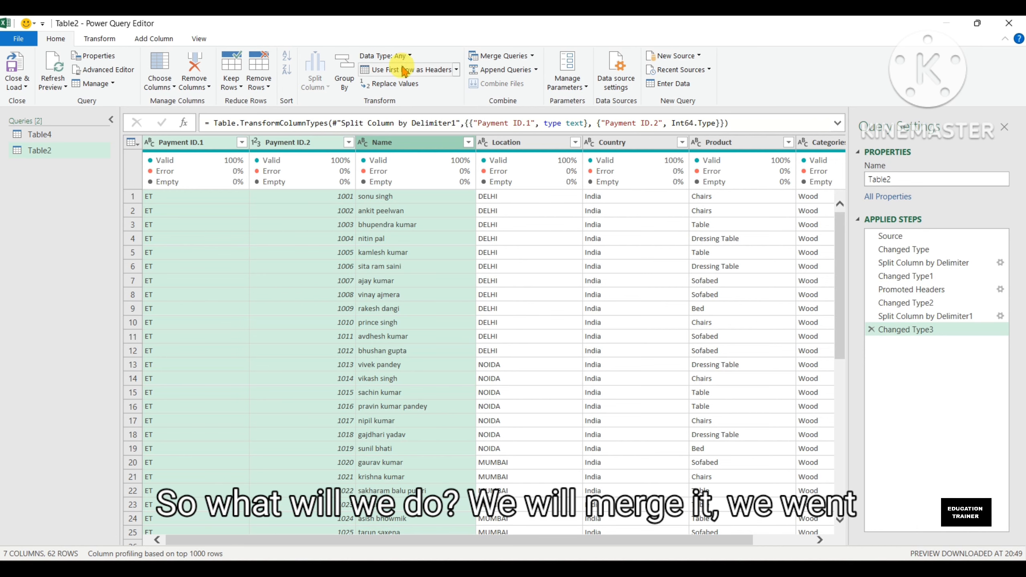
left_click(101, 39)
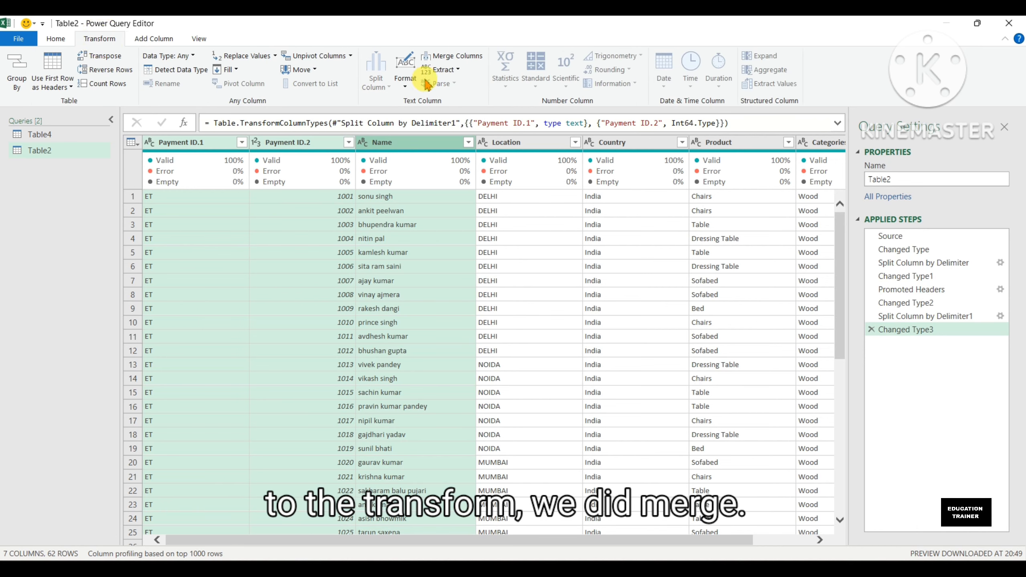
left_click(467, 60)
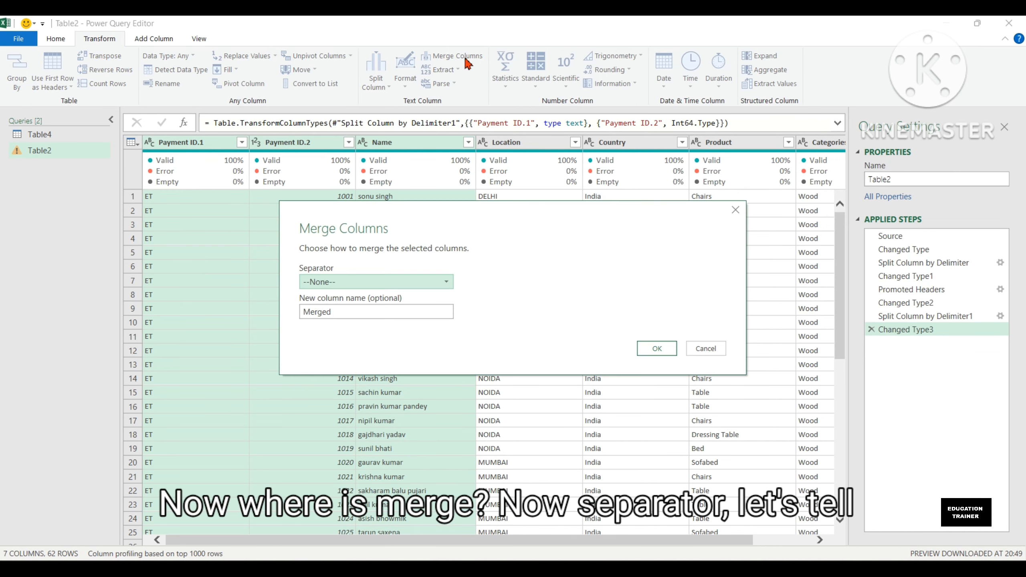
left_click(398, 288)
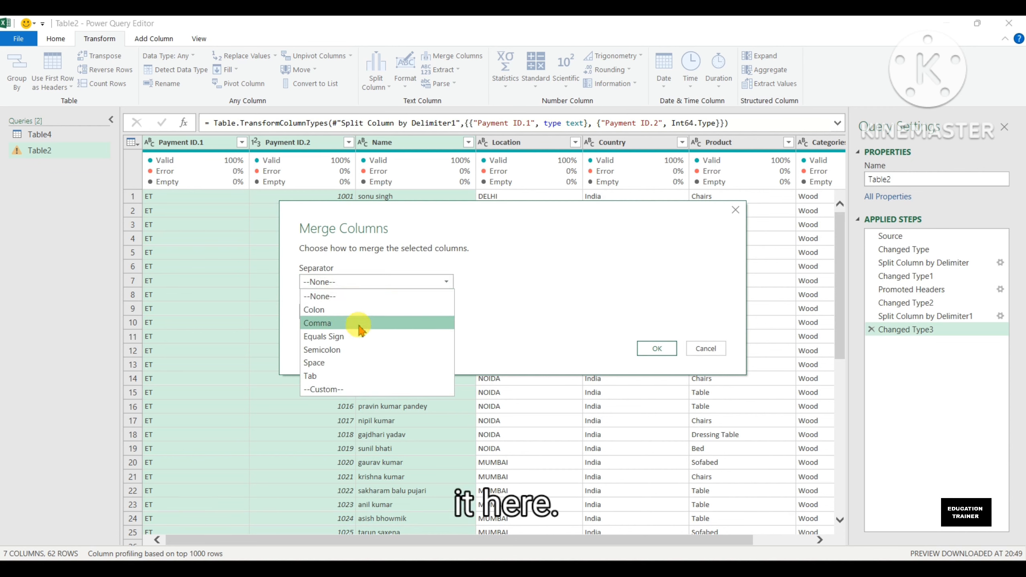
left_click(334, 390)
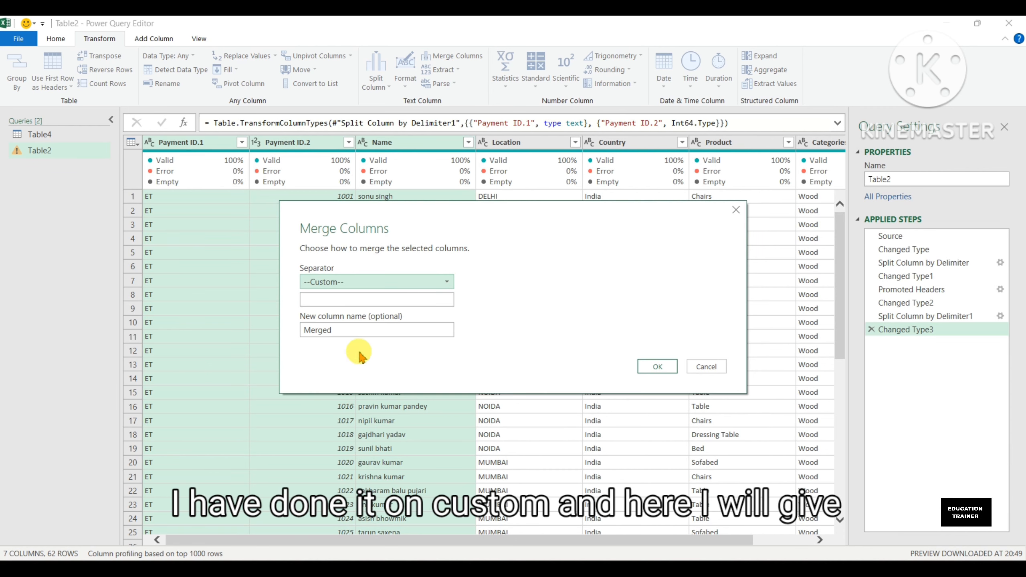
left_click(375, 300)
type("-")
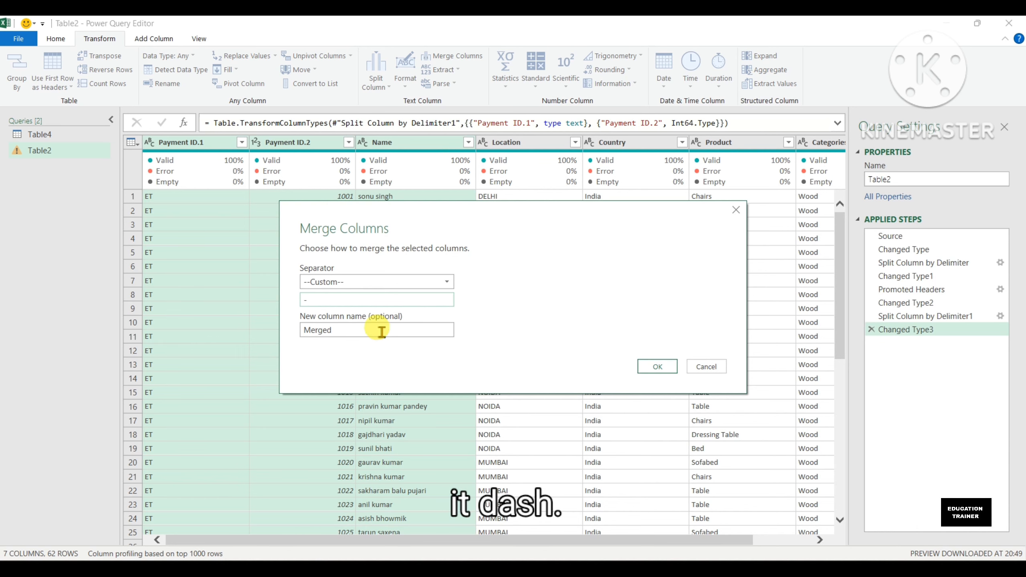
left_click(646, 367)
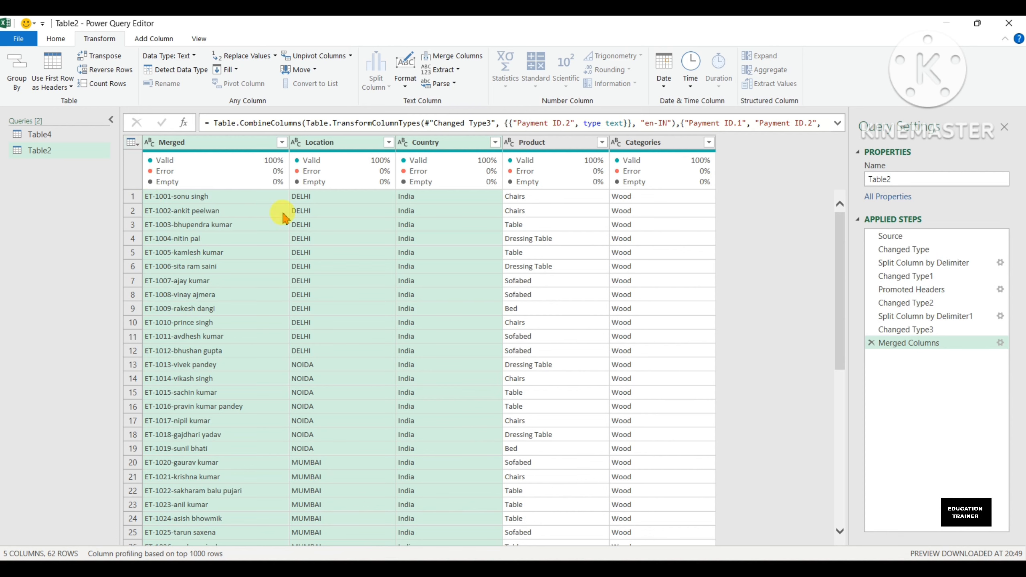
Step: Try splitting the Merged column at its left-most "-" delimiter, and delete that split and its type change from the applied steps
left_click(238, 151)
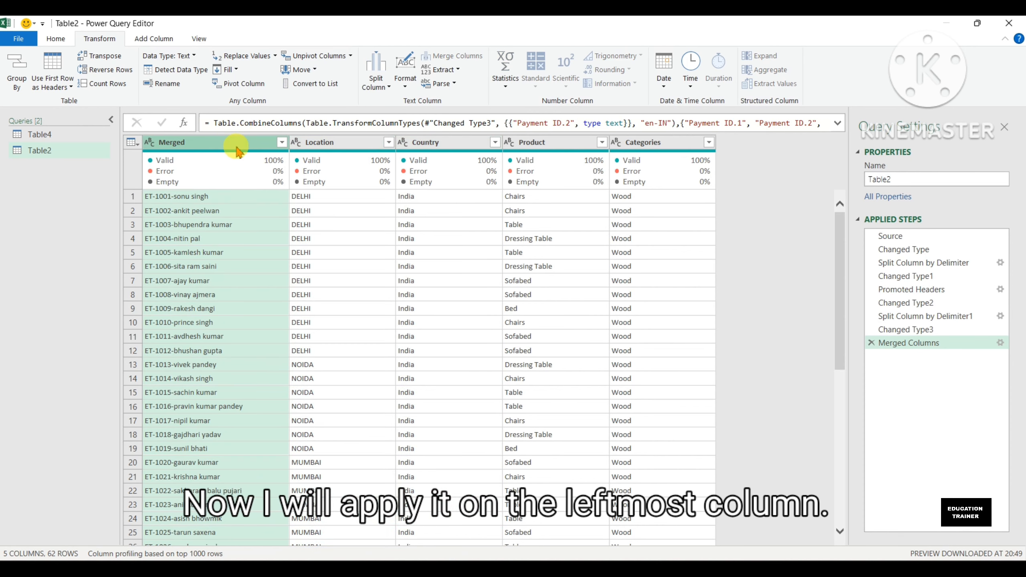
left_click(376, 79)
left_click(404, 105)
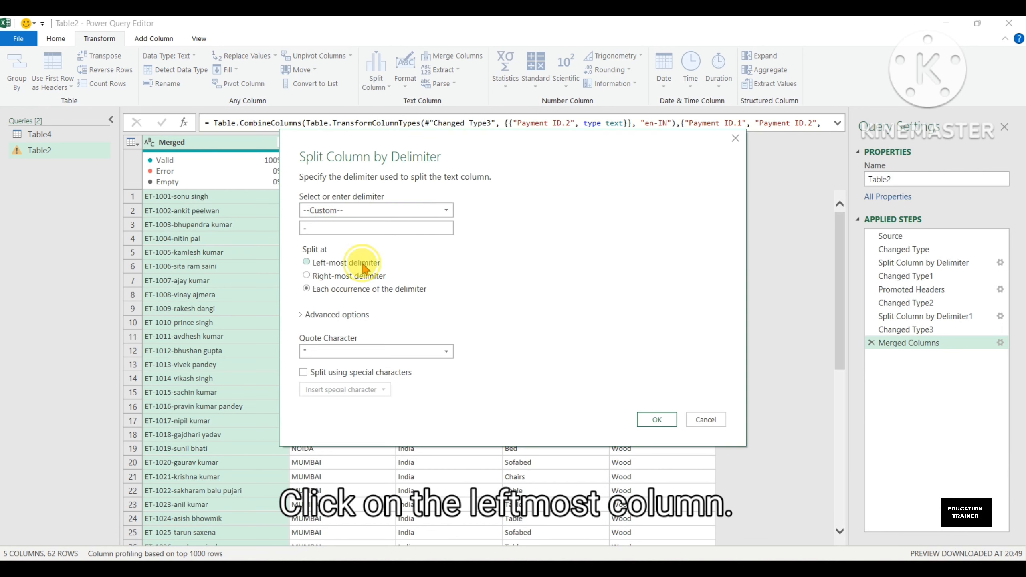
left_click(362, 262)
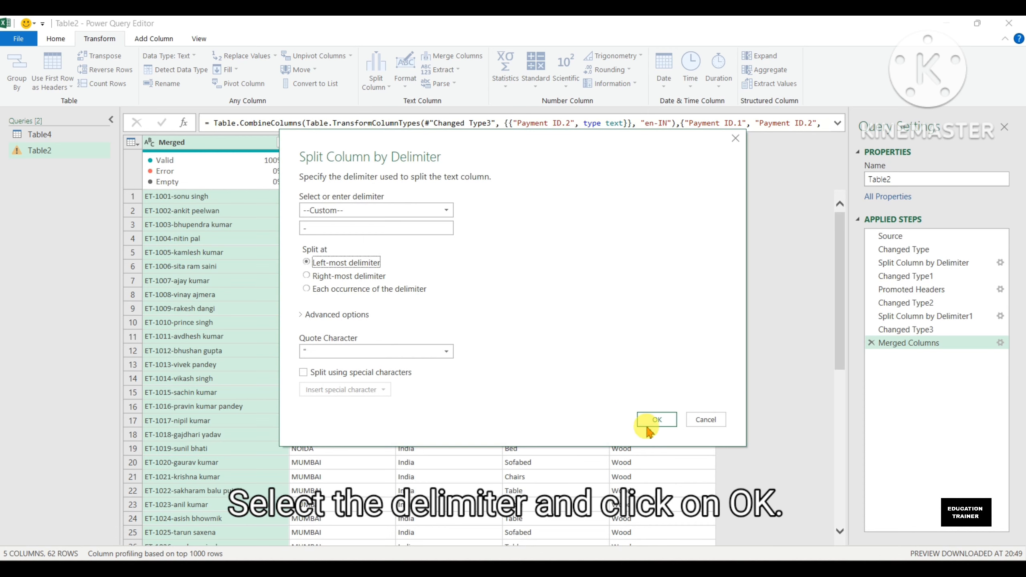
left_click(658, 420)
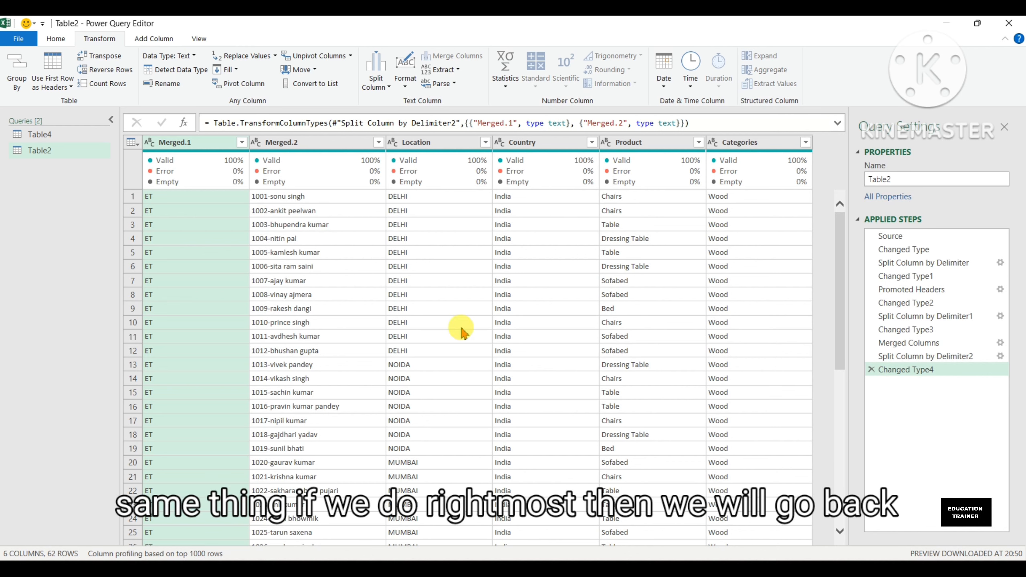
left_click(871, 369)
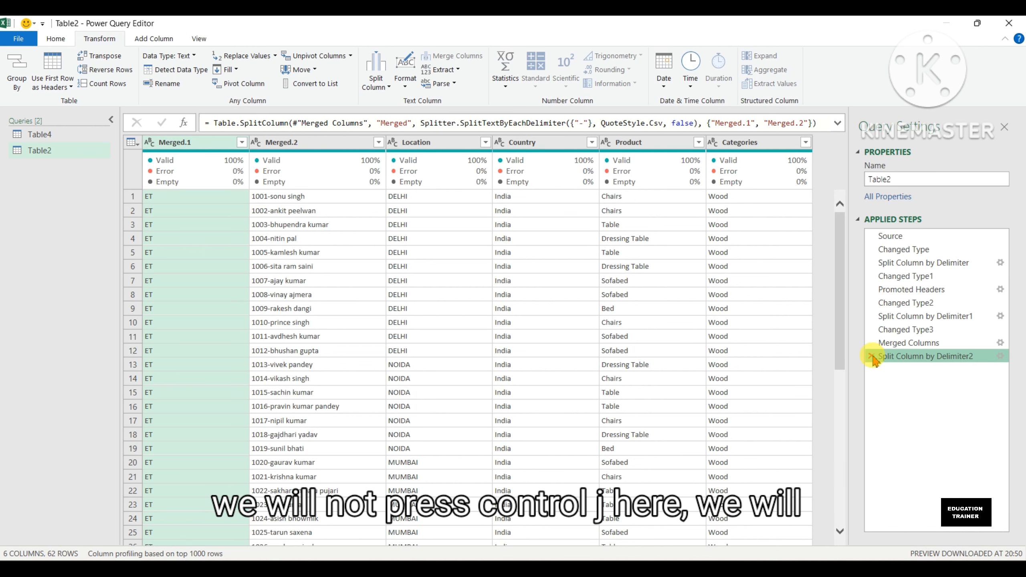
left_click(872, 357)
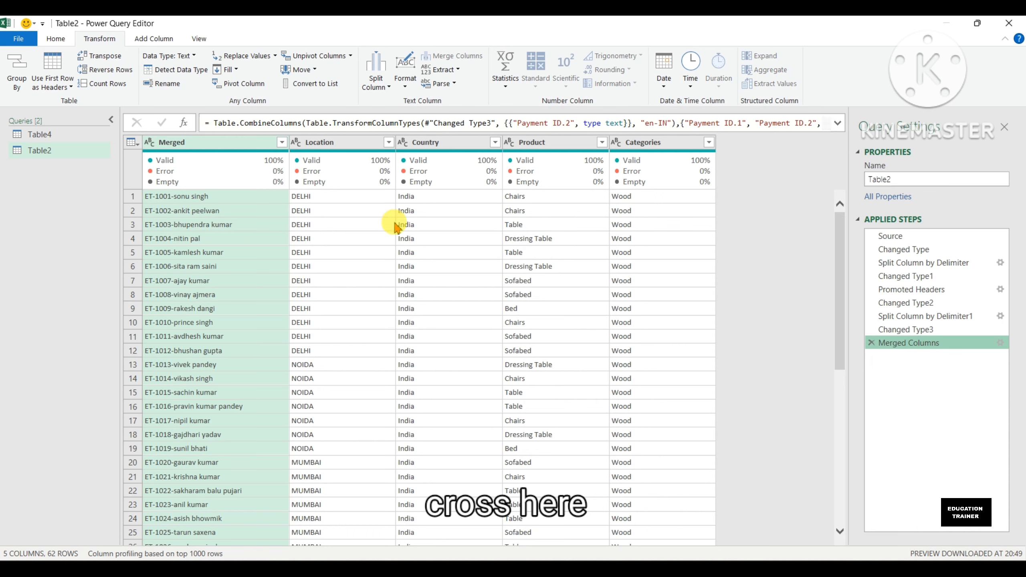
Step: Split the Merged column by the custom delimiter "-" at the right-most delimiter only
left_click(378, 86)
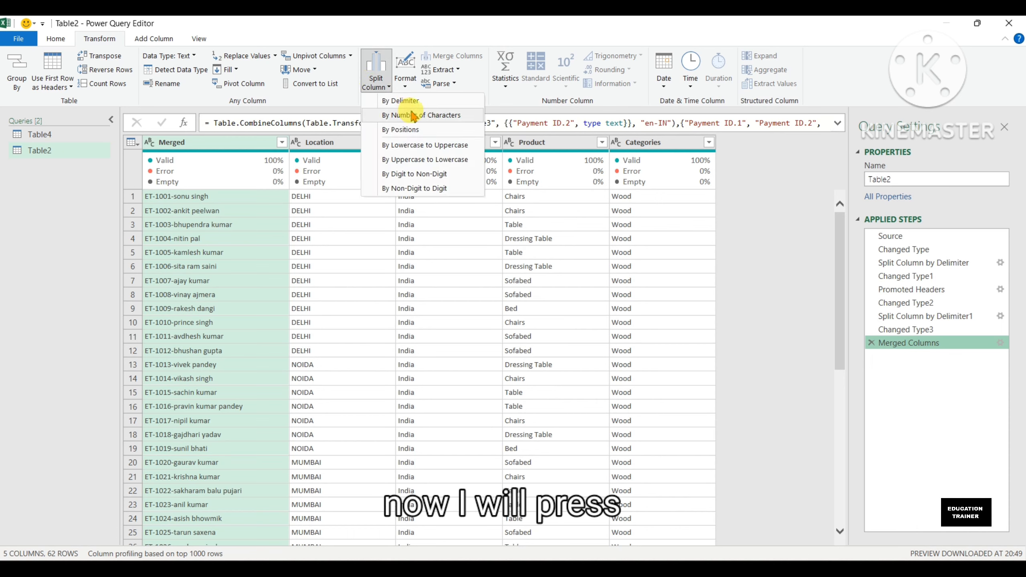
left_click(401, 100)
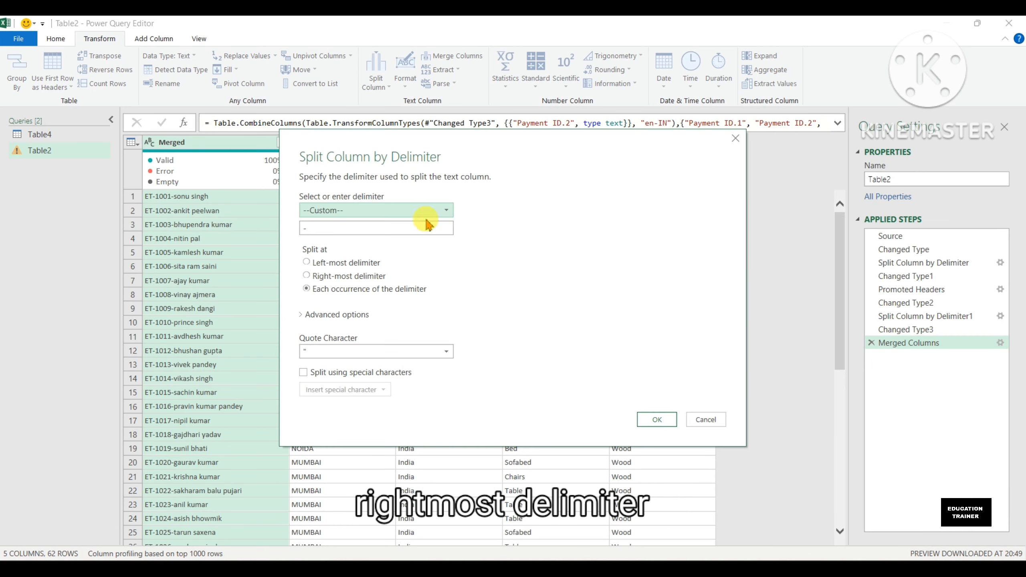
left_click(338, 277)
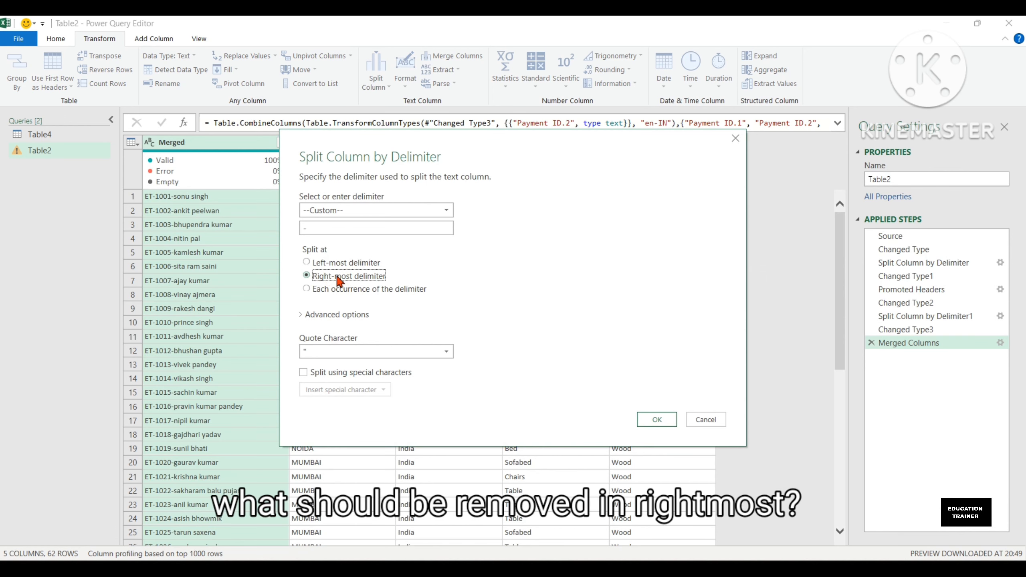
left_click_drag(358, 140, 481, 150)
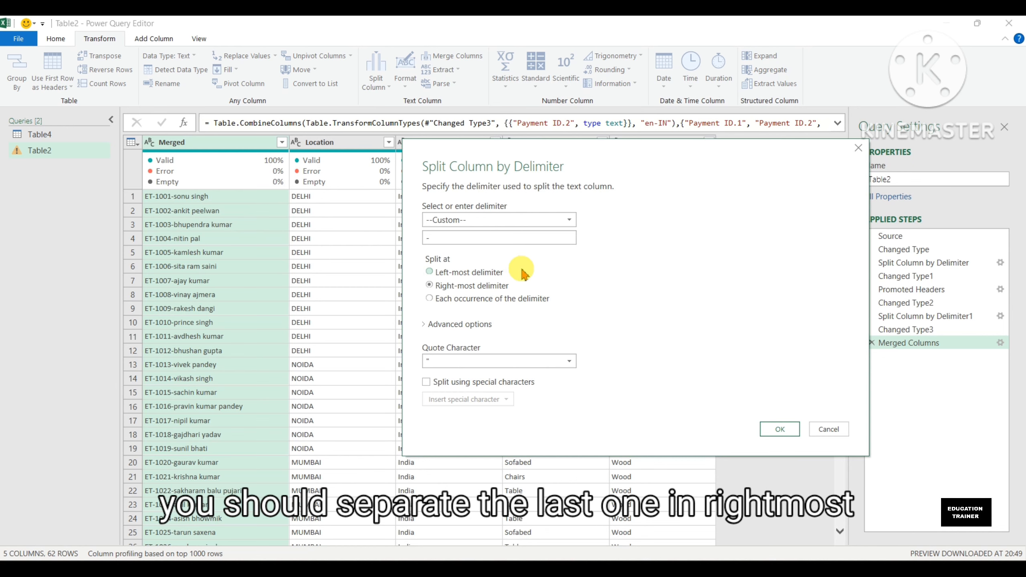
left_click(779, 430)
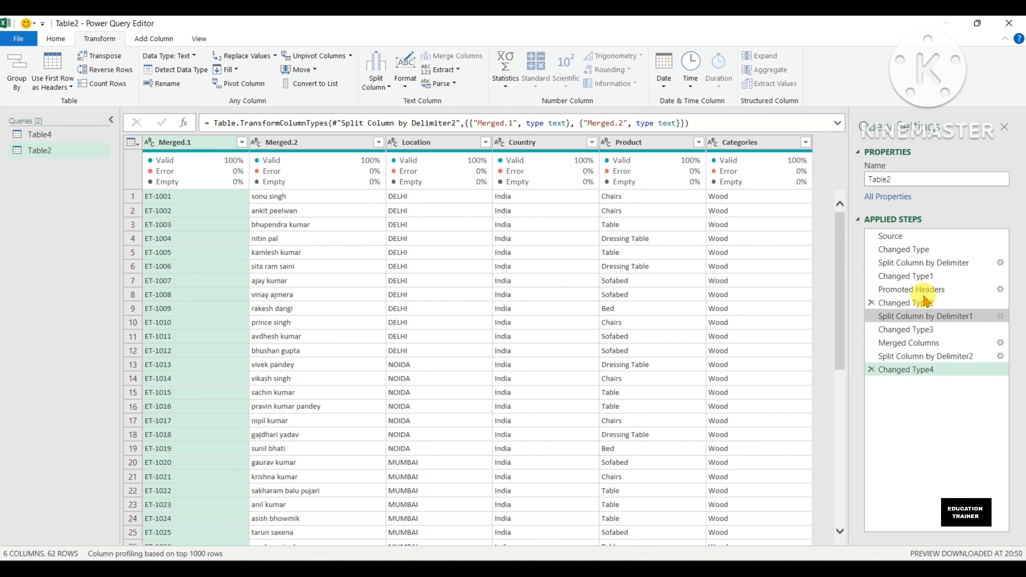
Step: Review the table at each of the three Split Column by Delimiter stages in the query's applied steps
left_click(924, 261)
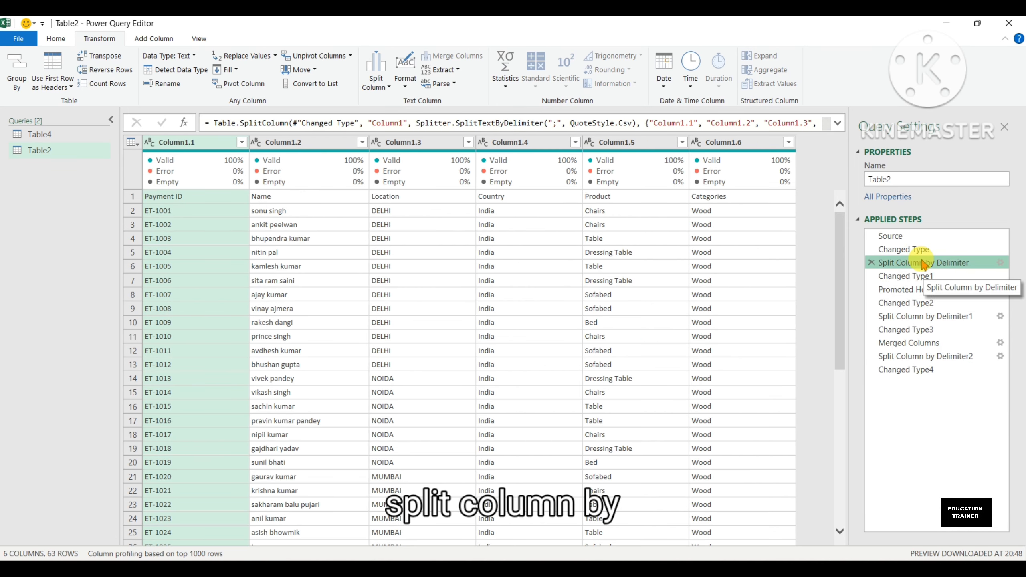
left_click(939, 318)
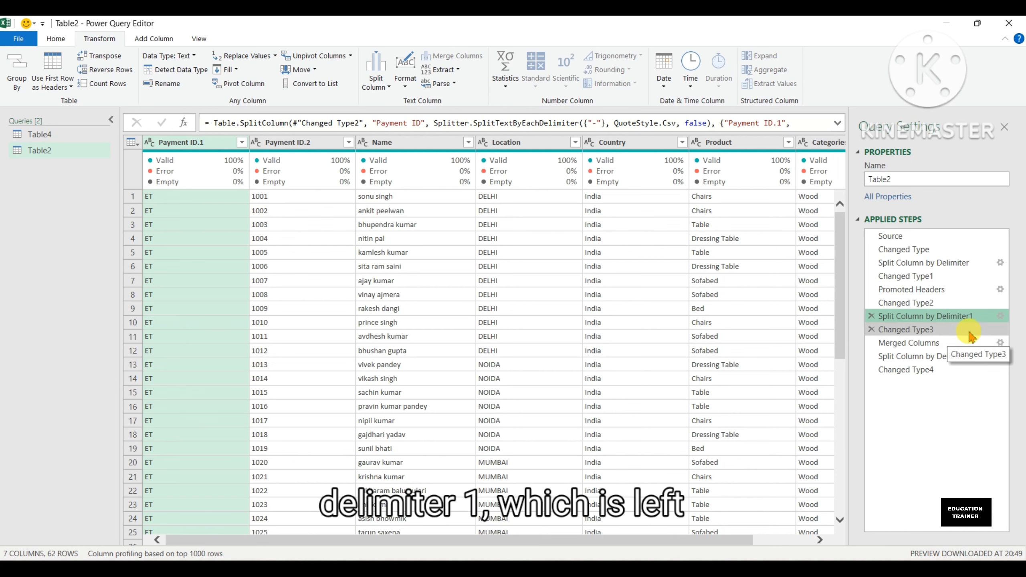
left_click(952, 358)
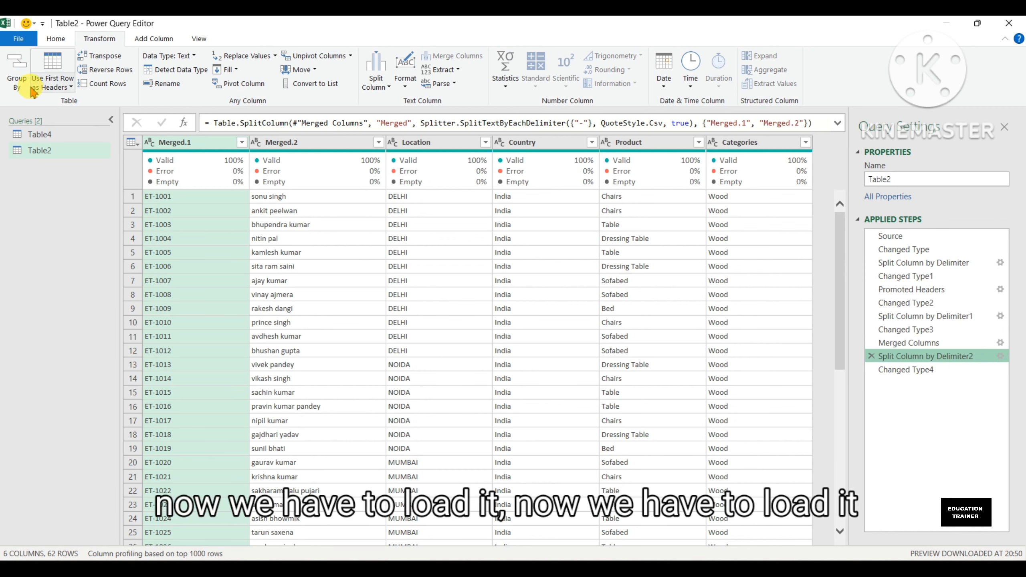
Step: Close and load the Table2 query into the workbook, and return to the source data on the SPLIT COLUMN sheet
left_click(29, 40)
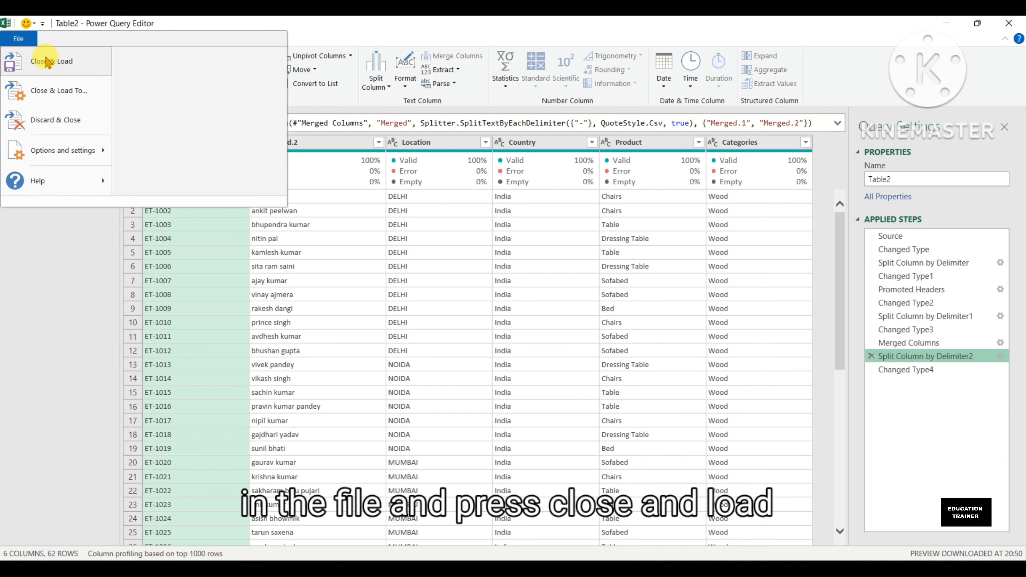
left_click(47, 60)
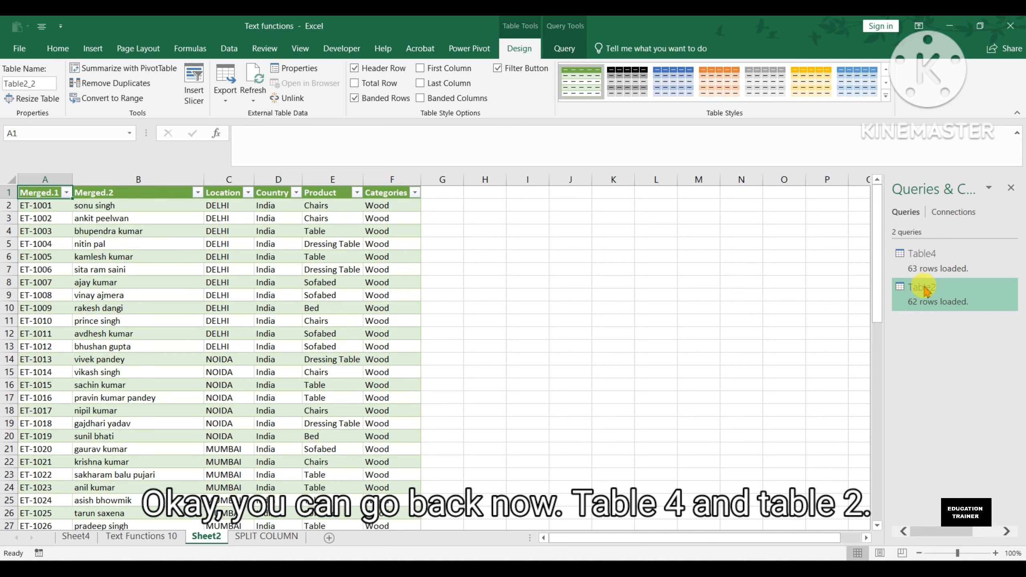
mouse_move(935, 307)
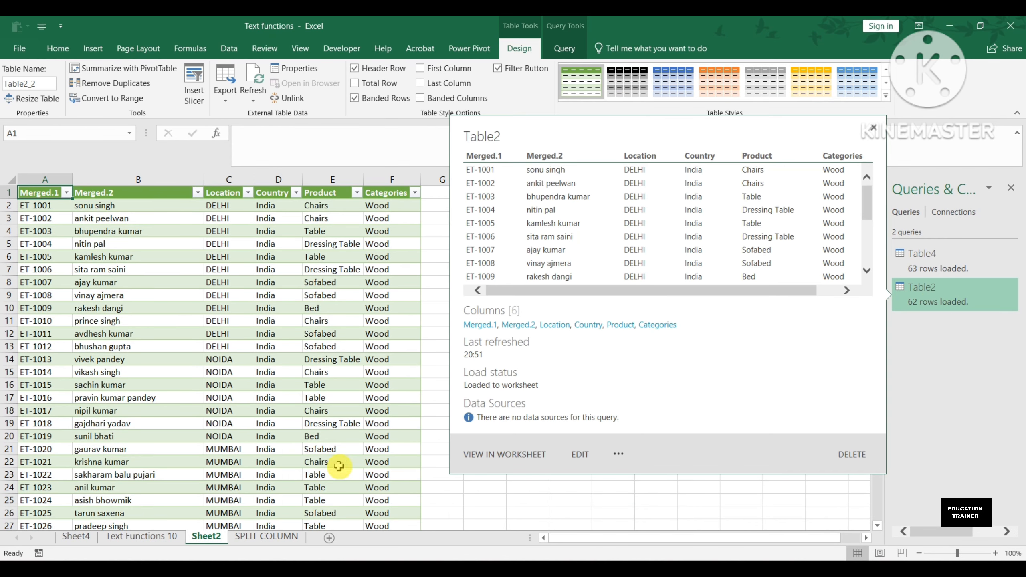
left_click(266, 537)
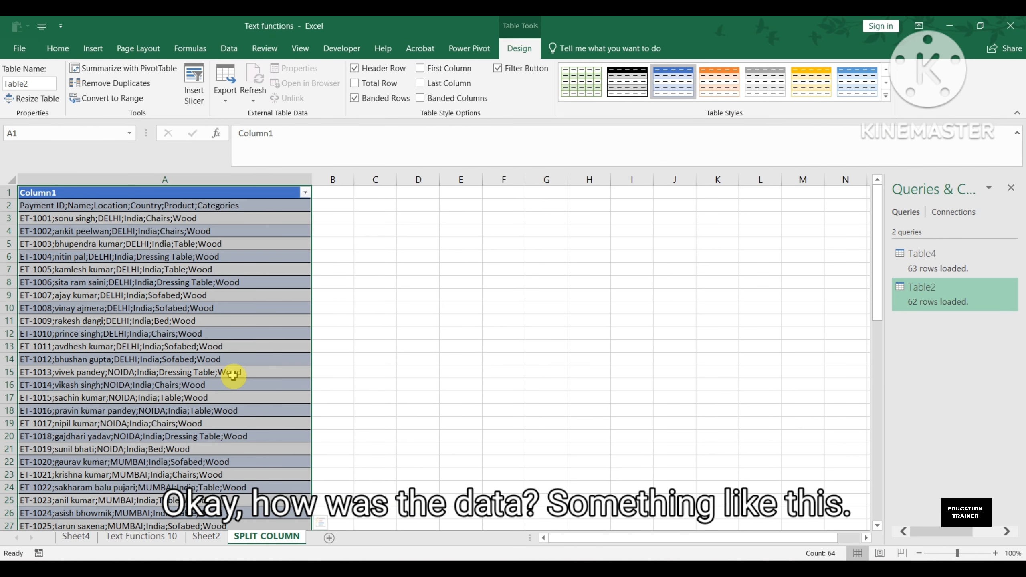